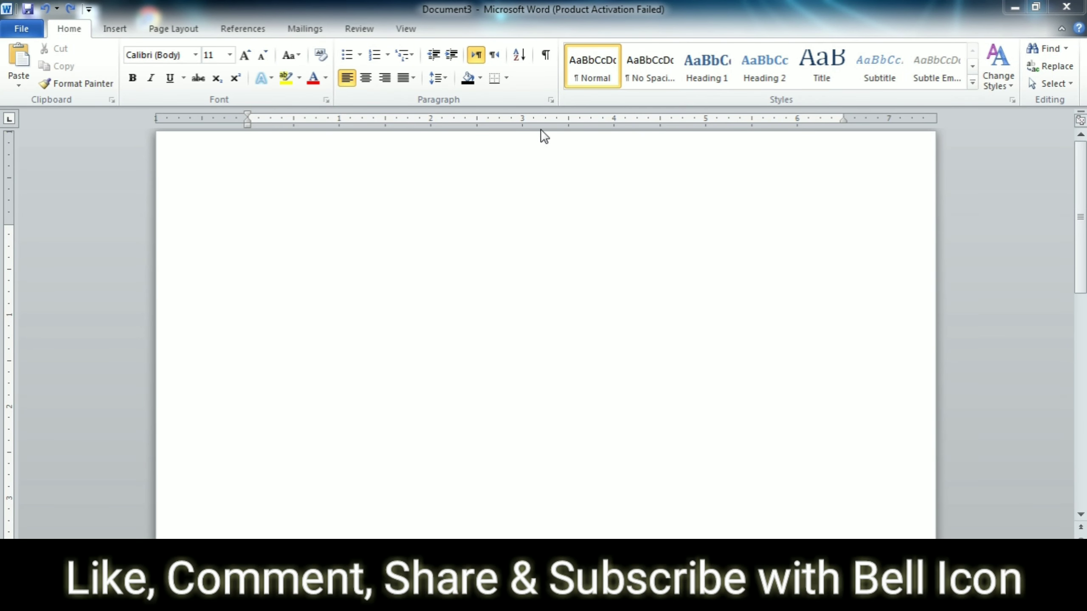
Type a list of first names at the top of the blank page, one name per line
click(347, 55)
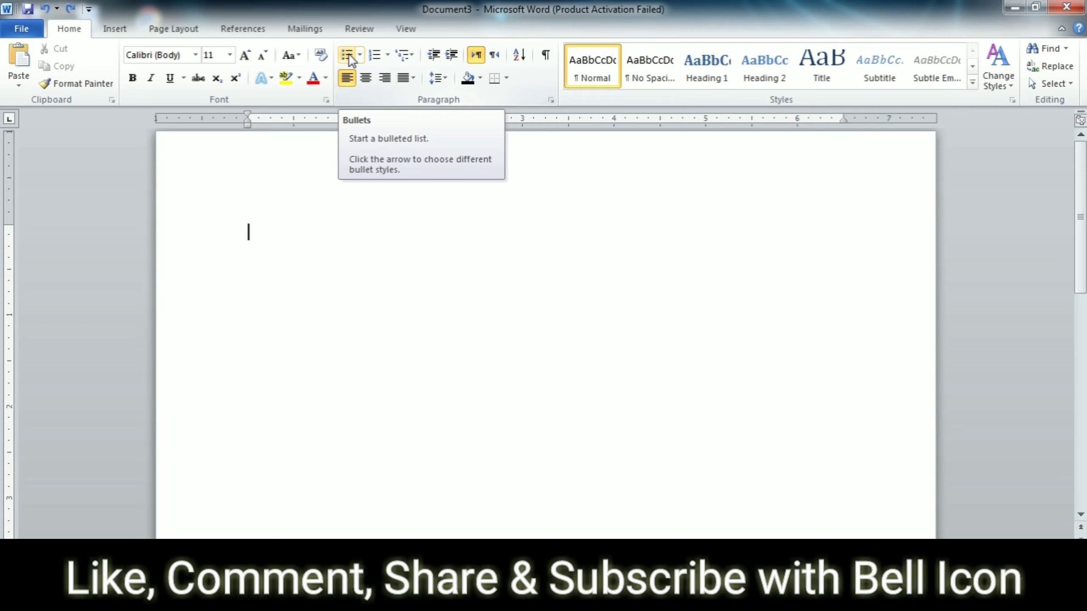
text(Ali)
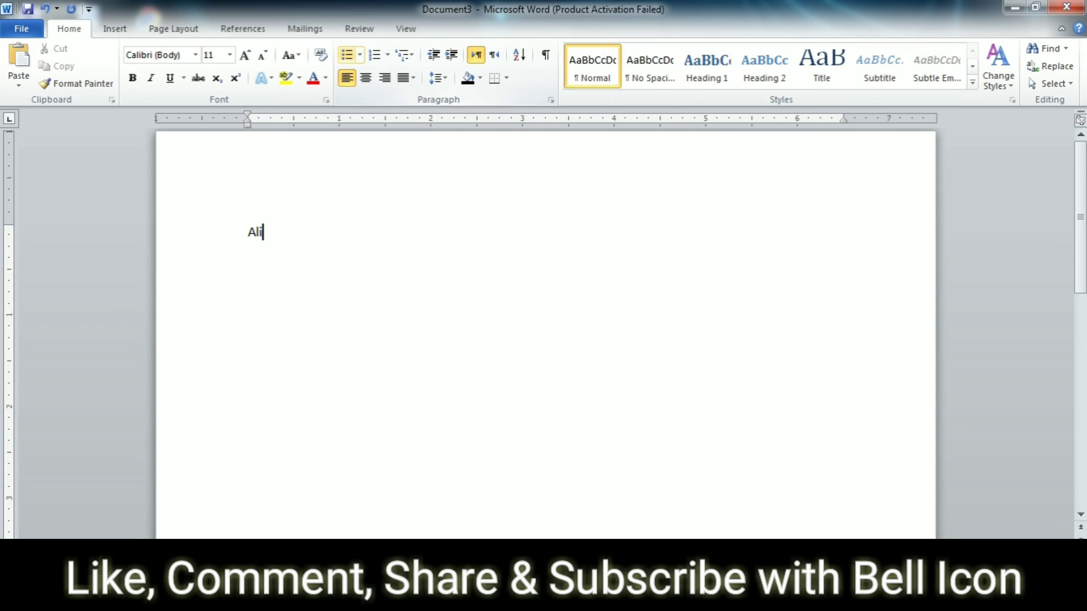
key(Return)
text(Ah)
text(med)
key(Return)
text(Nou)
text(man)
key(Return)
text(Nade)
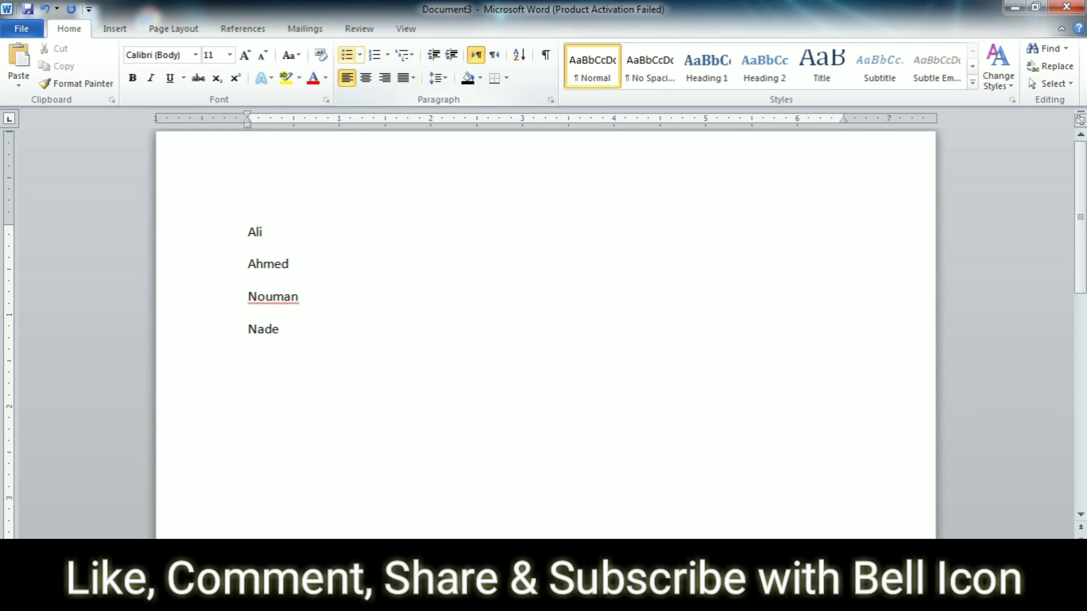
text(em)
key(Return)
text(Kashif  )
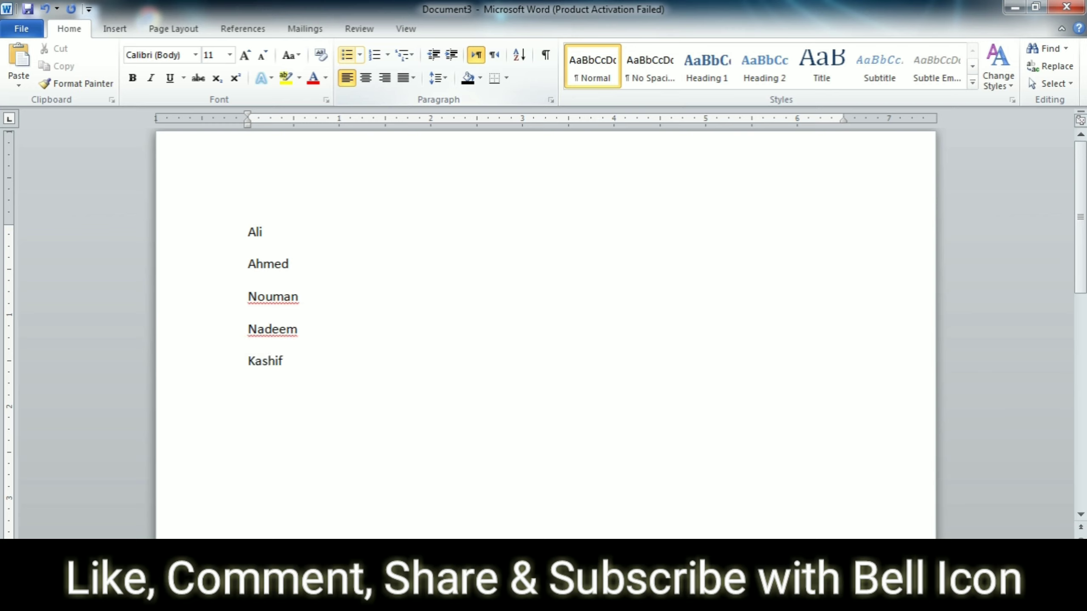
text(A)
text(kbar)
Give all the names arrow bullets from the Bullets gallery
key(ctrl+a)
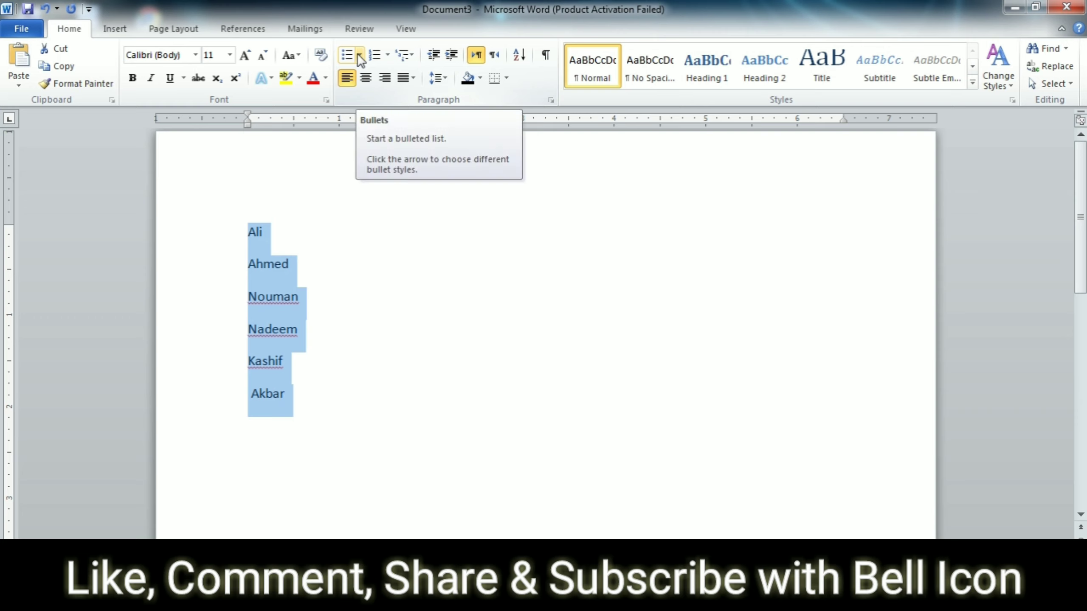
click(360, 55)
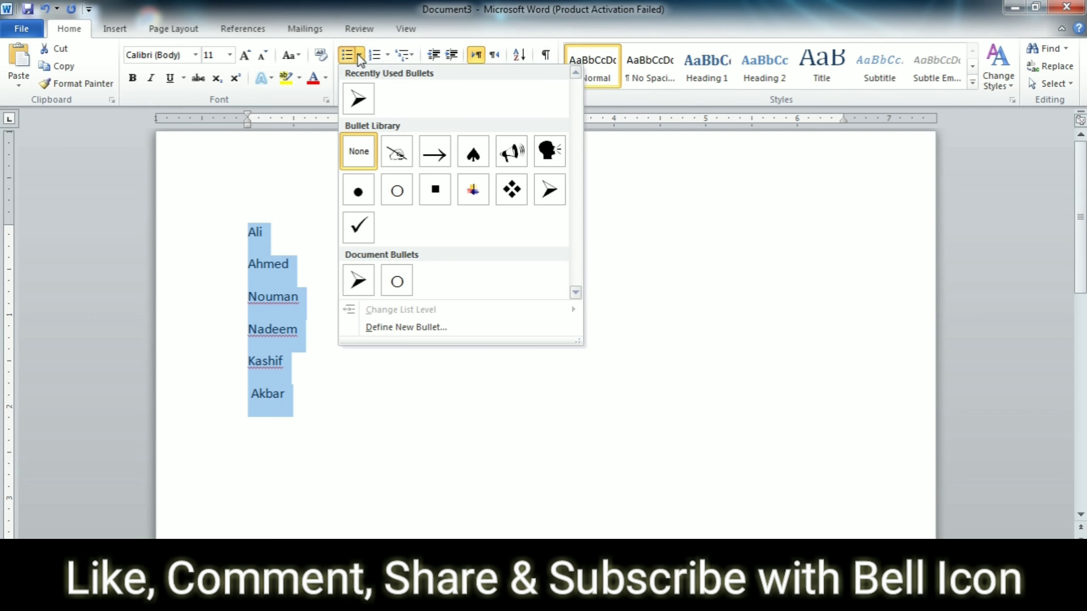
click(359, 101)
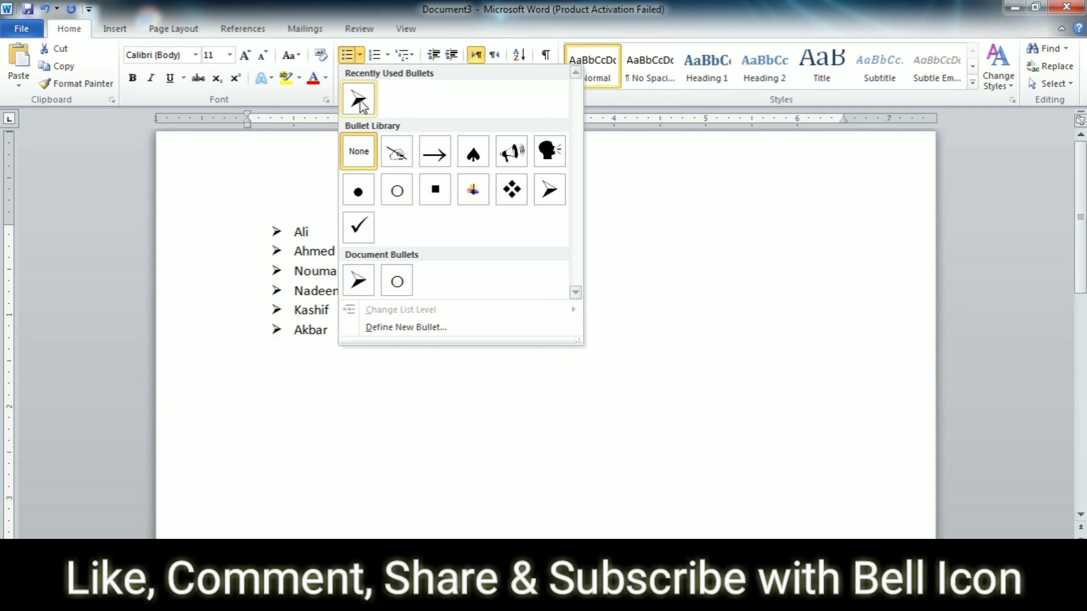
click(391, 357)
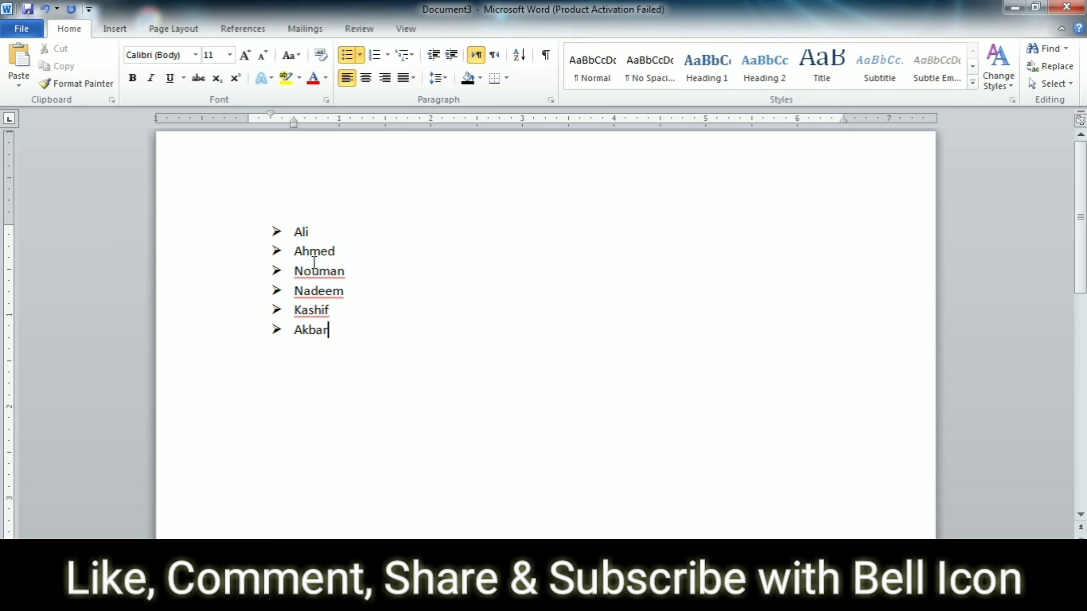
Switch the names' bullets from arrows to checkmarks
key(ctrl+a)
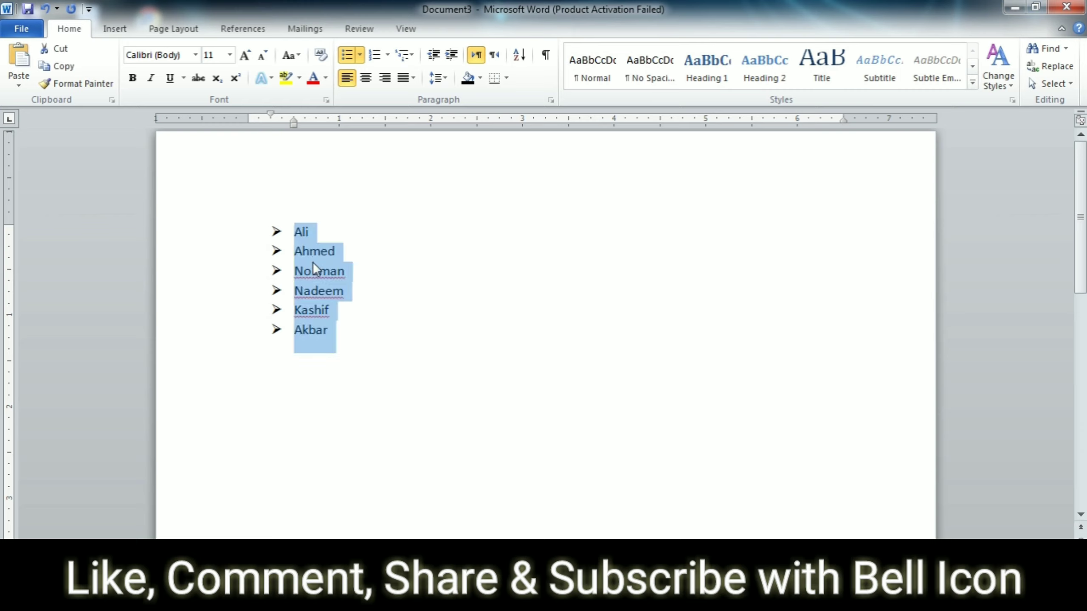
click(360, 55)
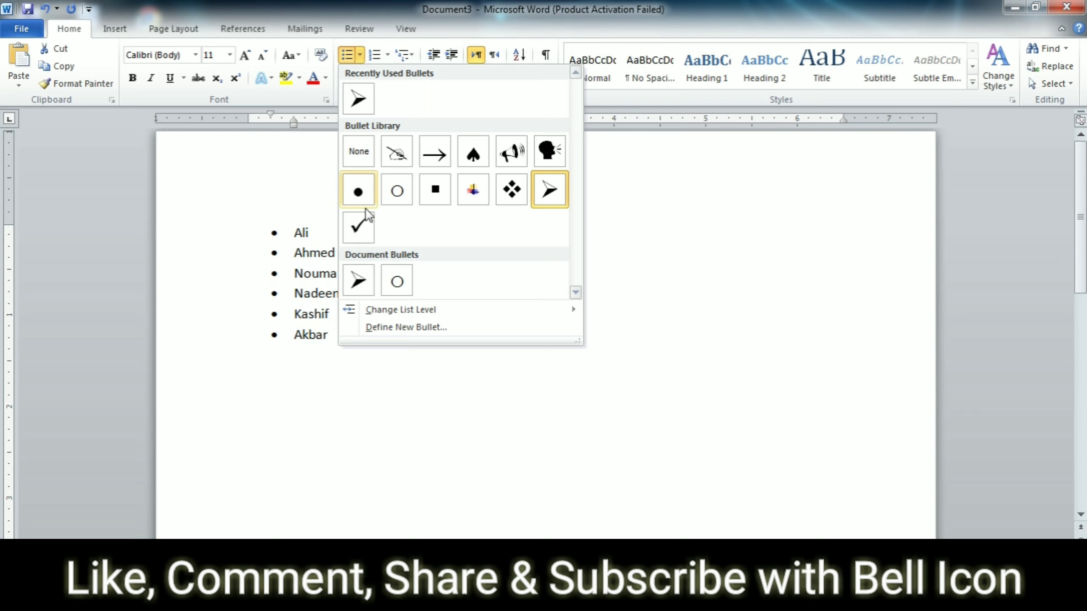
click(360, 229)
click(391, 354)
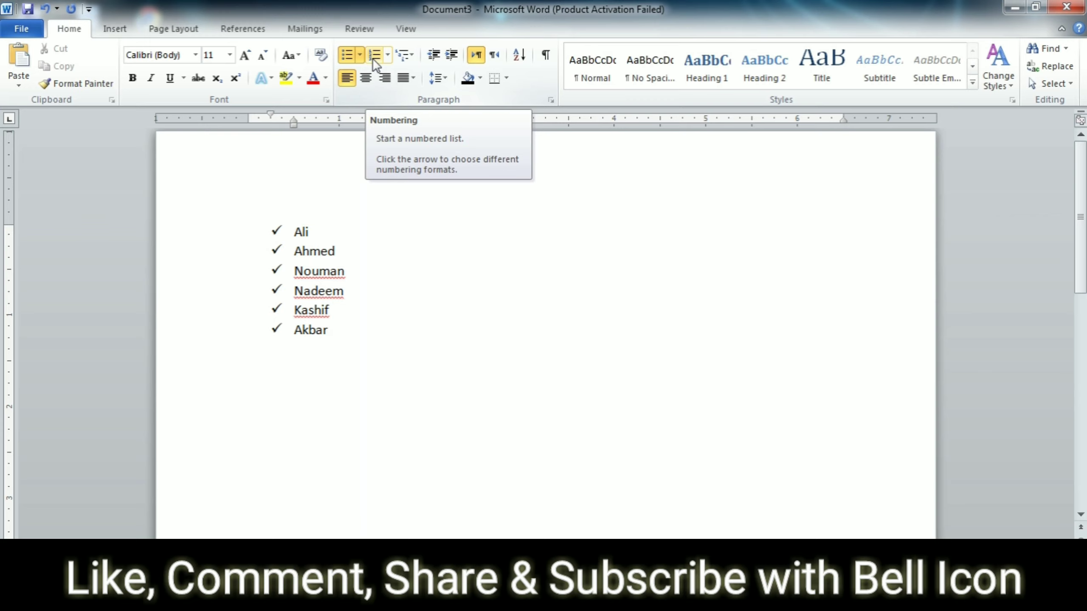
Below the names, type Mango, Apple, Grapes and Orange on unbulleted lines
key(Return)
key(BackSpace)
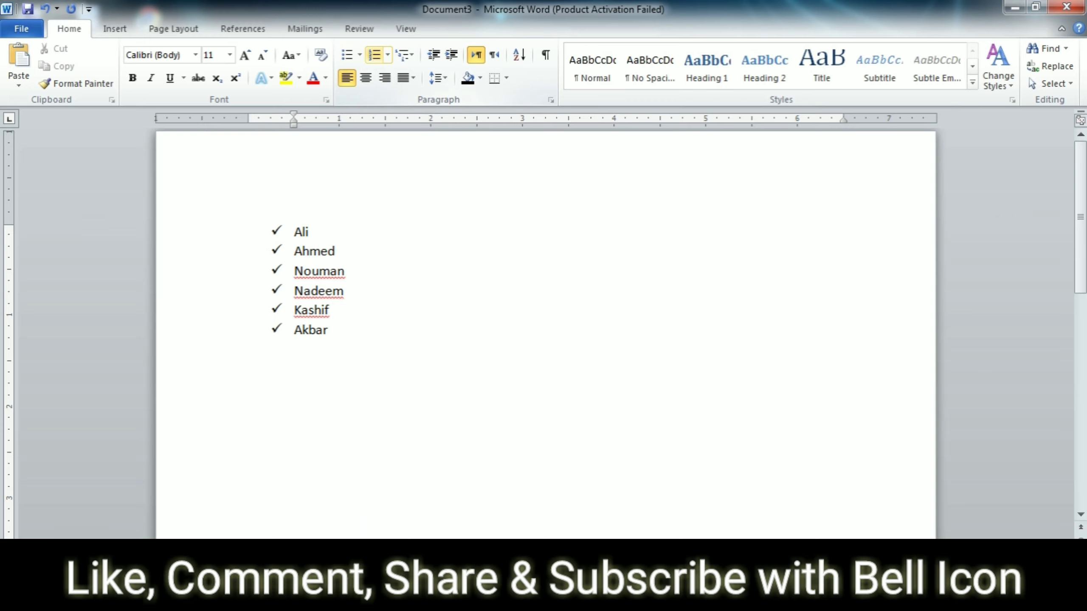
text(Ma)
text(ngo)
key(Return)
text(Ap)
text(ple)
key(Return)
text(Gr)
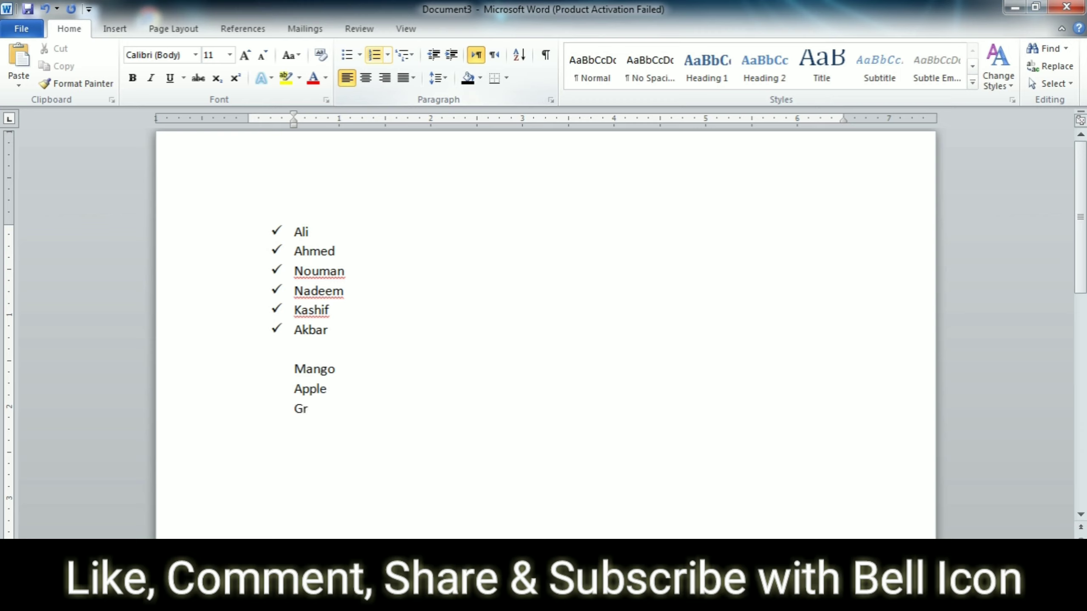
text(aped)
key(BackSpace)
text(s)
key(Return)
text(Orang)
text(e)
Letter the four fruit lines a) to d) with the Numbering gallery
mouse_move(326, 445)
mouse_down()
mouse_move(334, 369)
mouse_move(295, 369)
mouse_up()
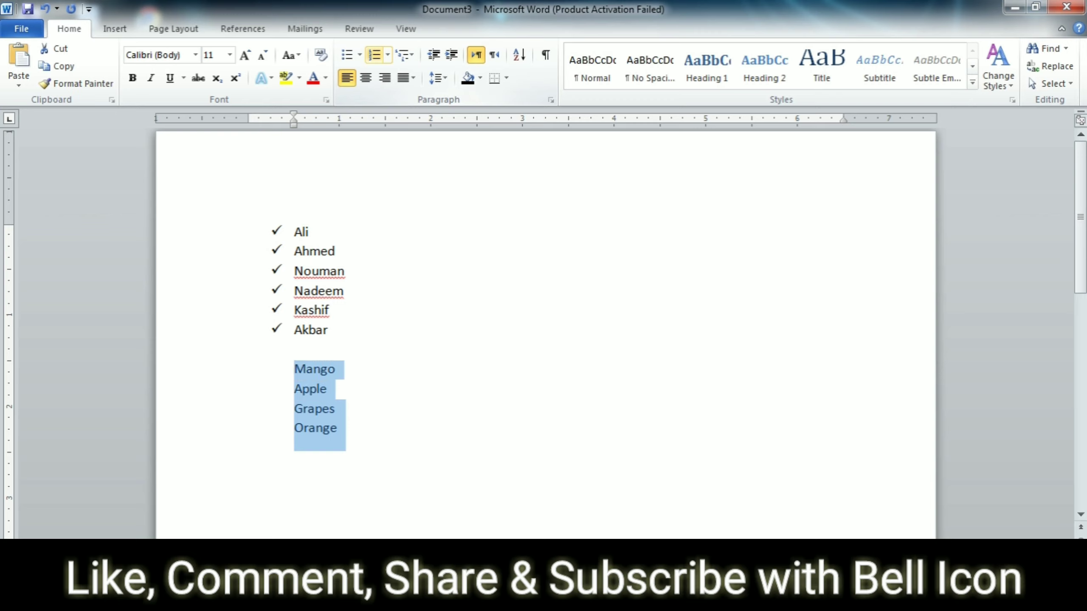
click(386, 55)
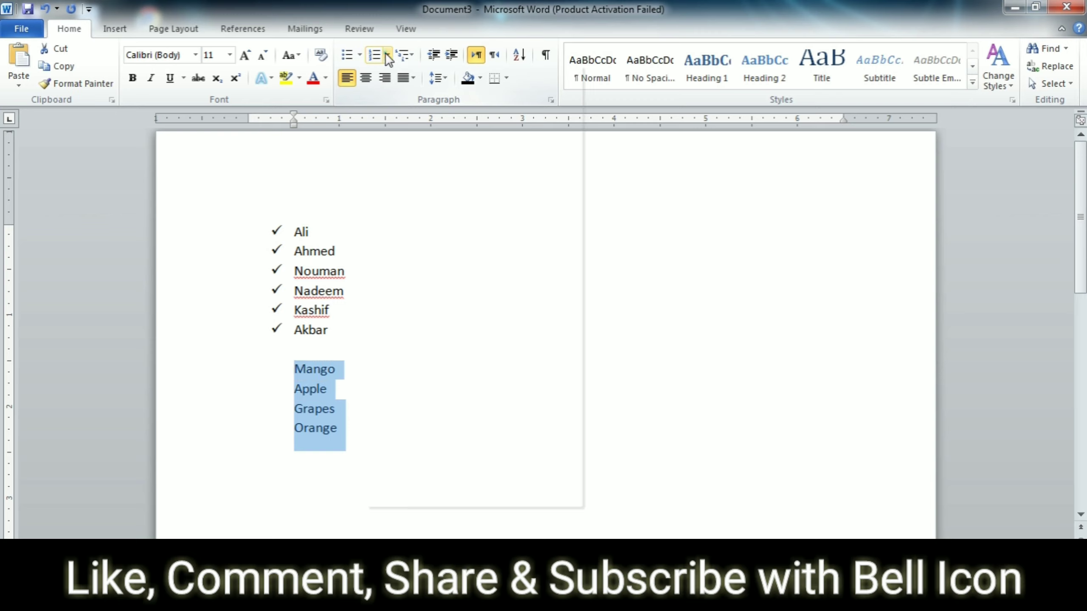
click(387, 55)
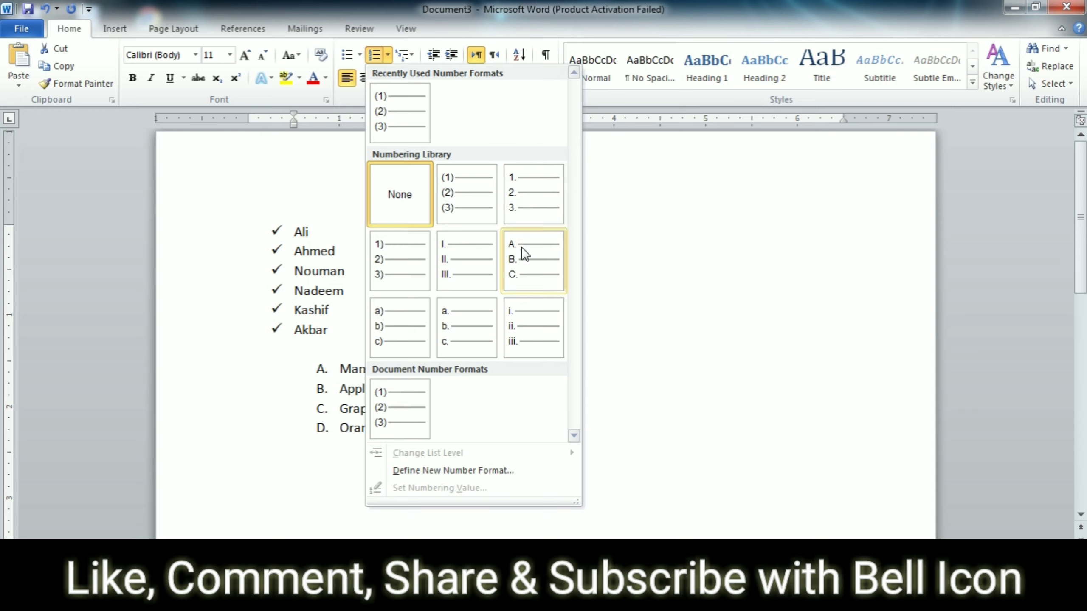
click(394, 333)
click(496, 440)
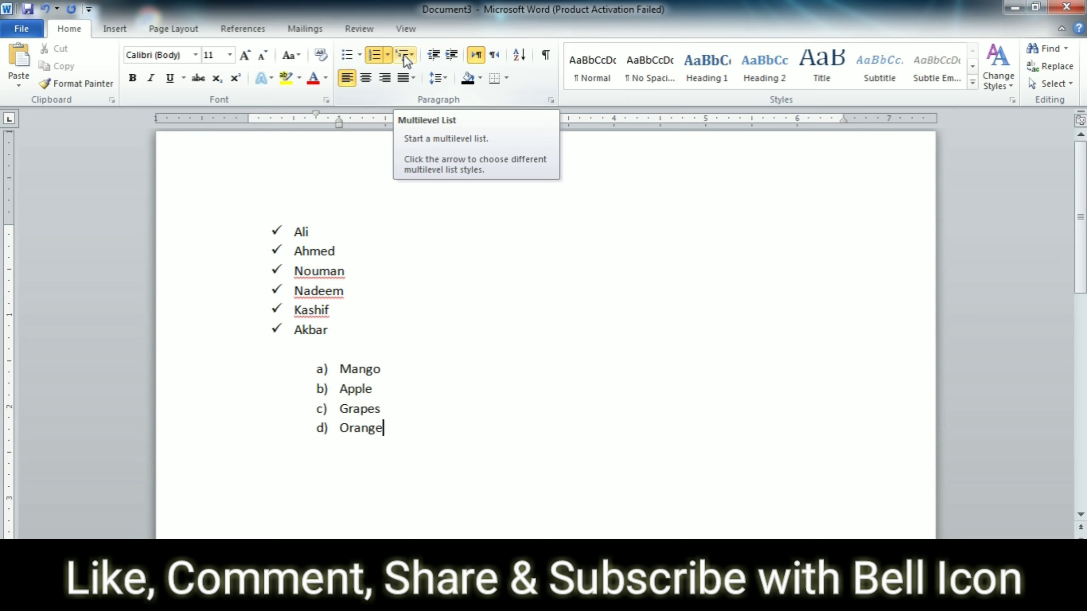
Add Mango and Apple as indented sub-items under the first name
click(327, 231)
key(Return)
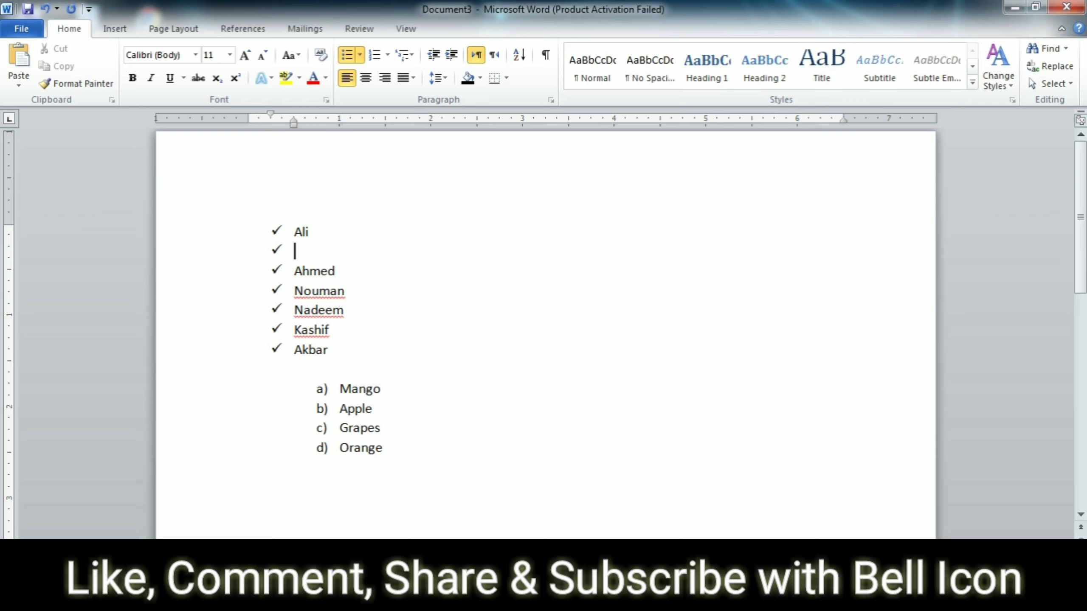
key(Tab)
text(Mango)
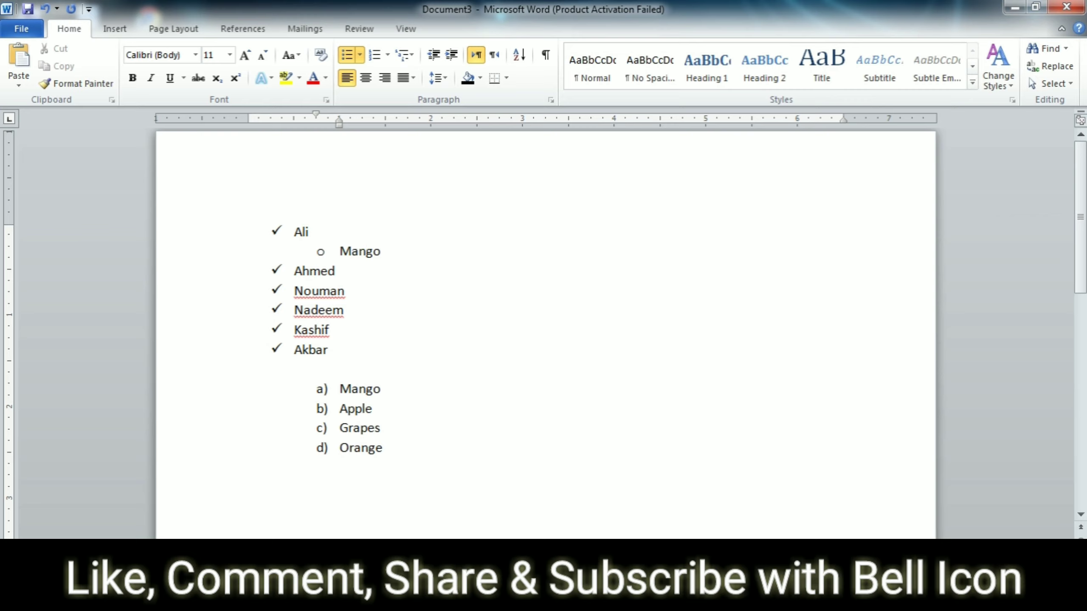
key(Return)
text(Ap)
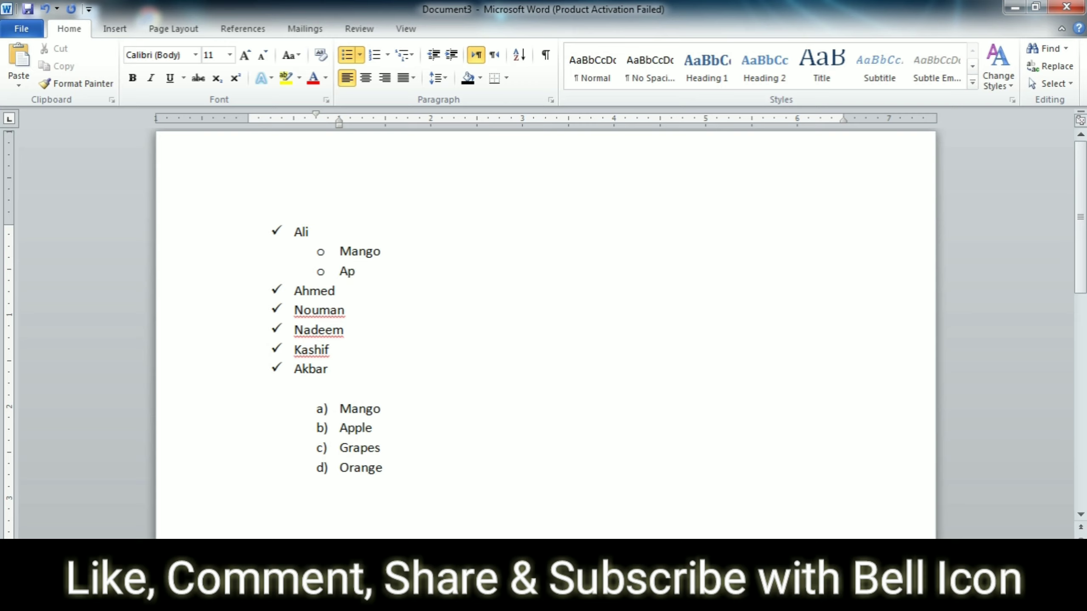
text(ples)
Add an Orange sub-item under the second name, plus Apple and Grapes under the third
click(355, 291)
key(Return)
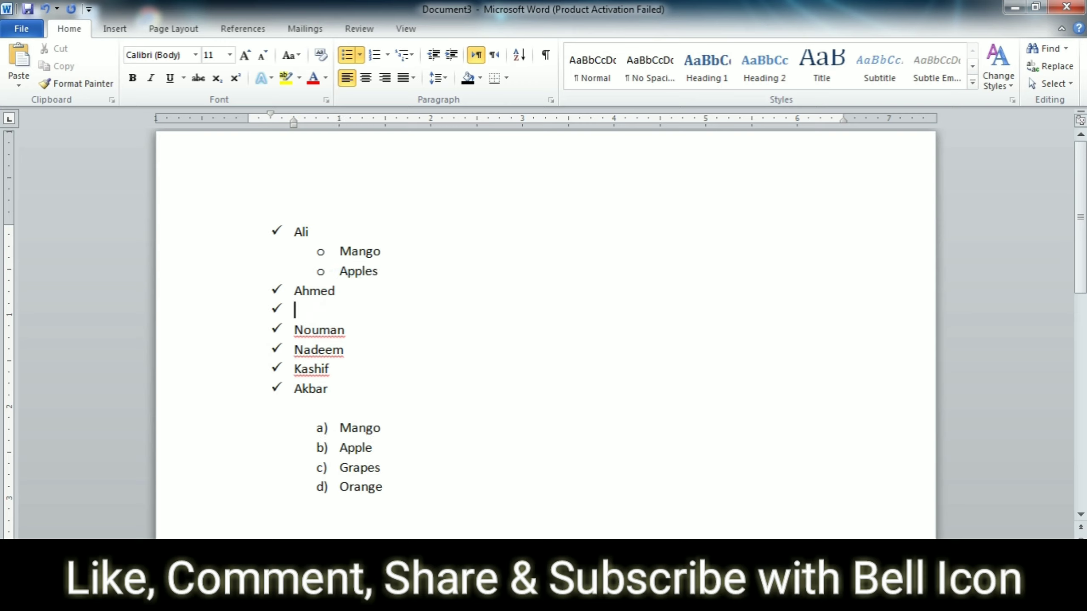
key(Tab)
text(O)
text(range)
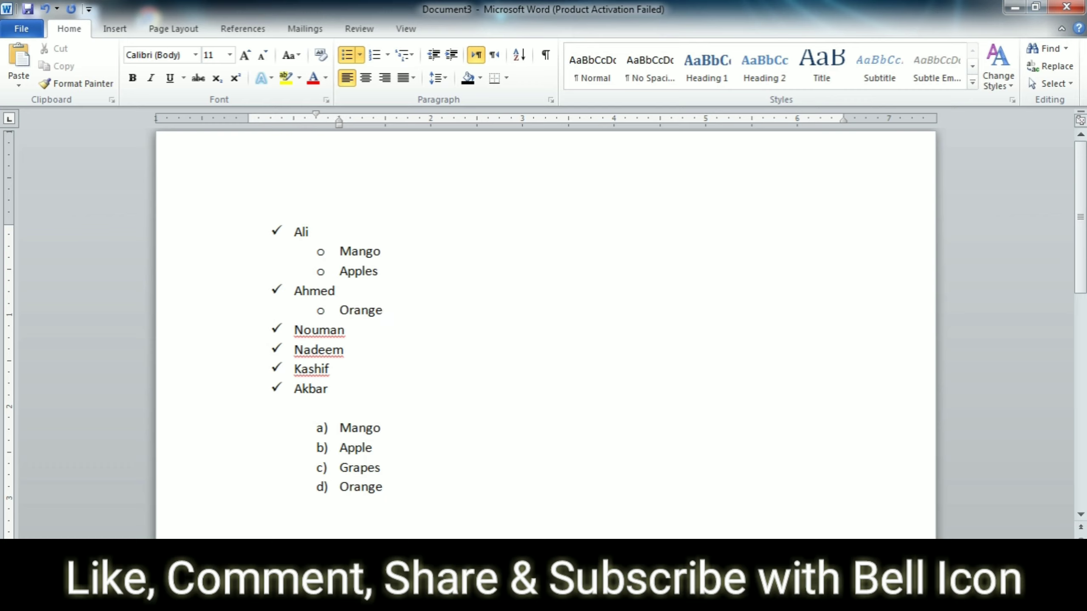
click(350, 334)
key(Return)
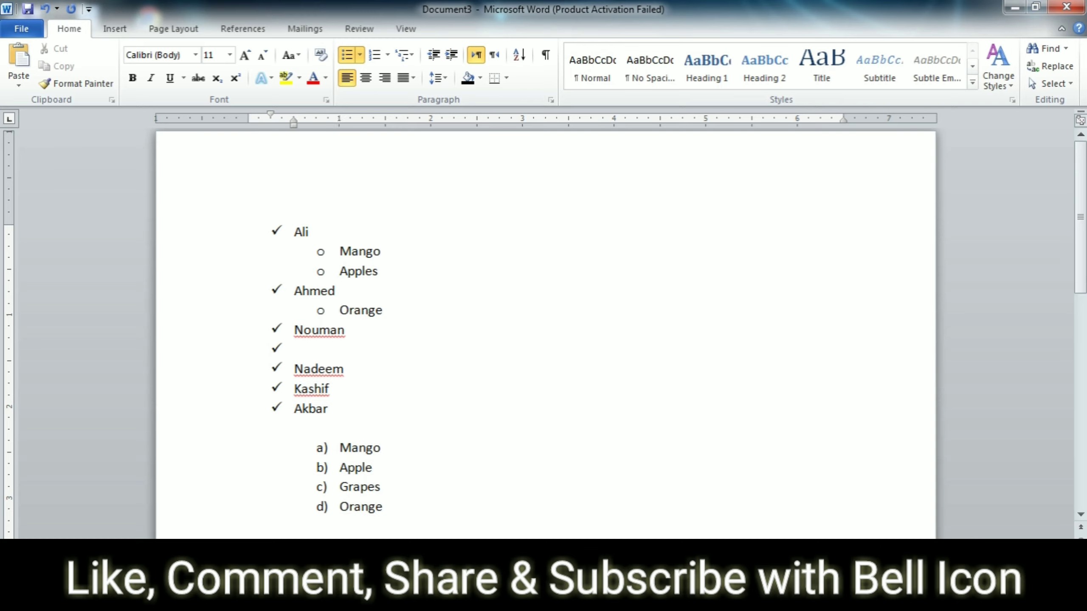
key(Tab)
text(A)
text(pple)
key(Return)
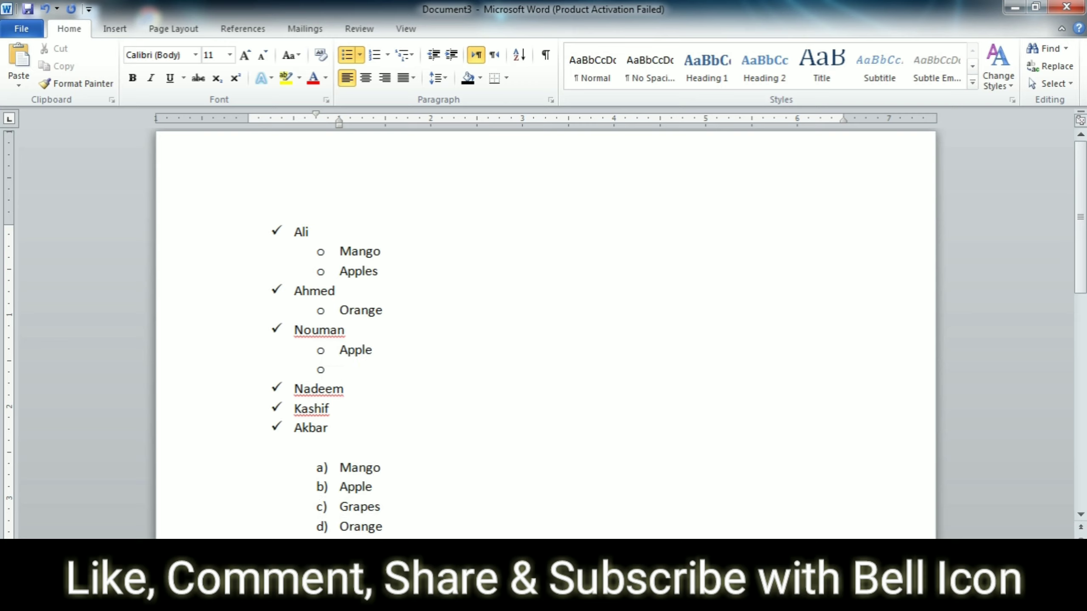
text(Grapes)
Apply the 1) a) i) multilevel list style to the whole nested names list
drag(336, 427, 275, 226)
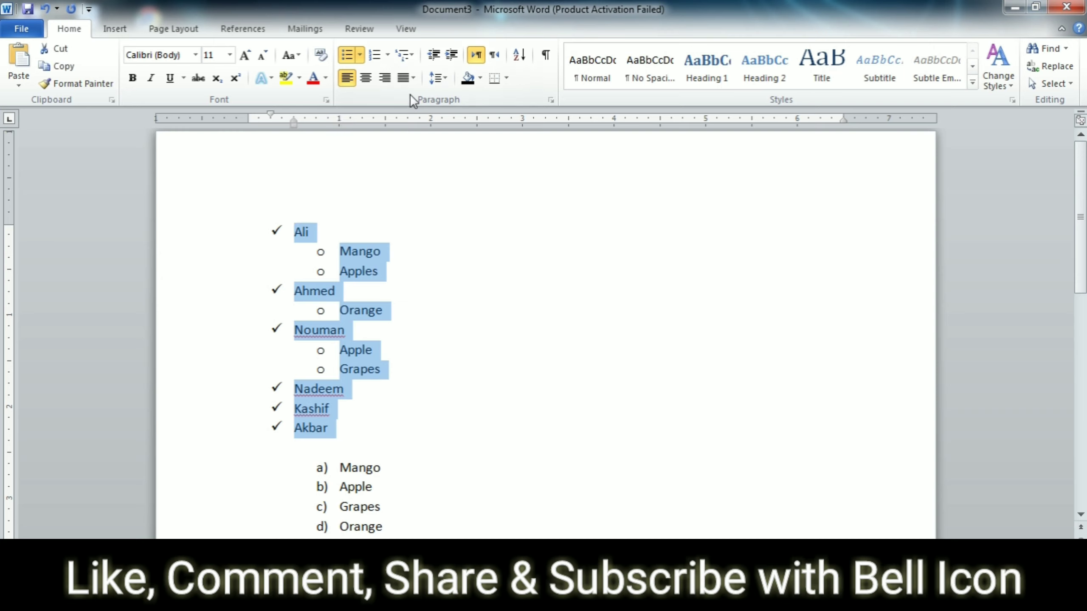
click(411, 56)
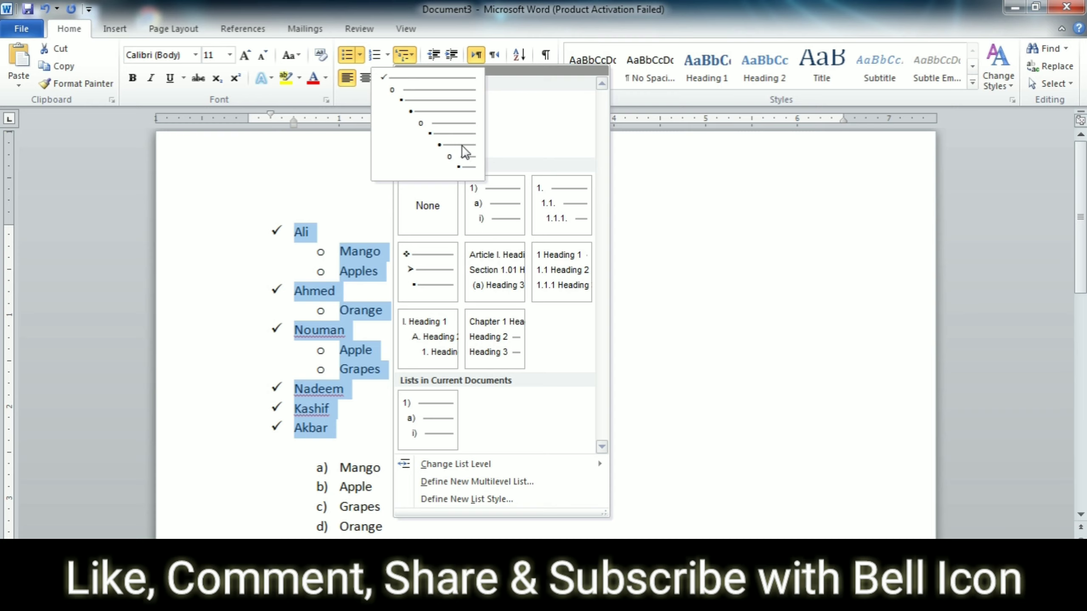
click(488, 195)
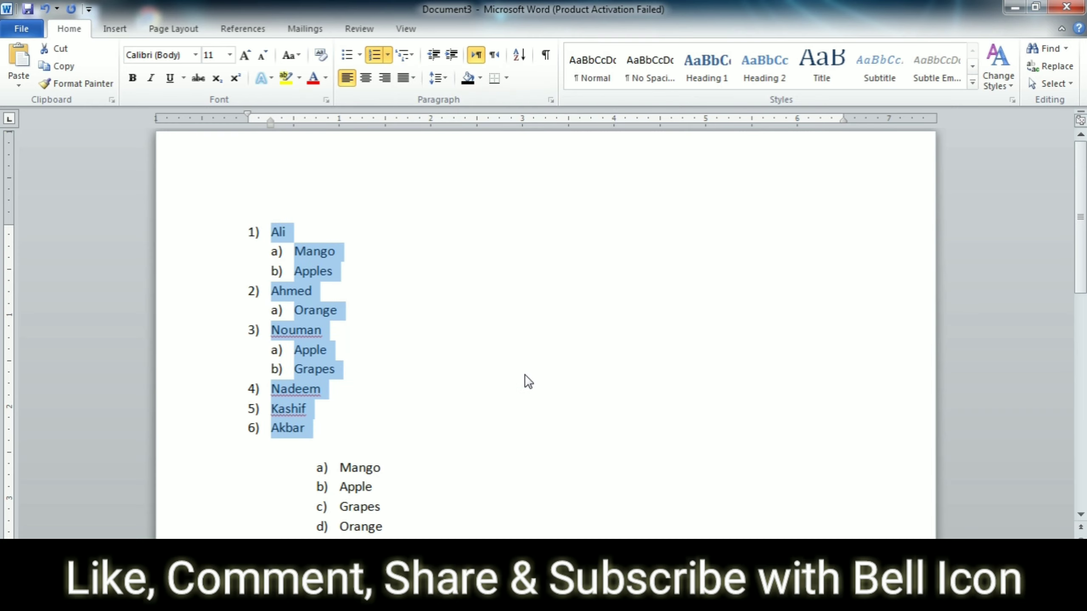
click(526, 373)
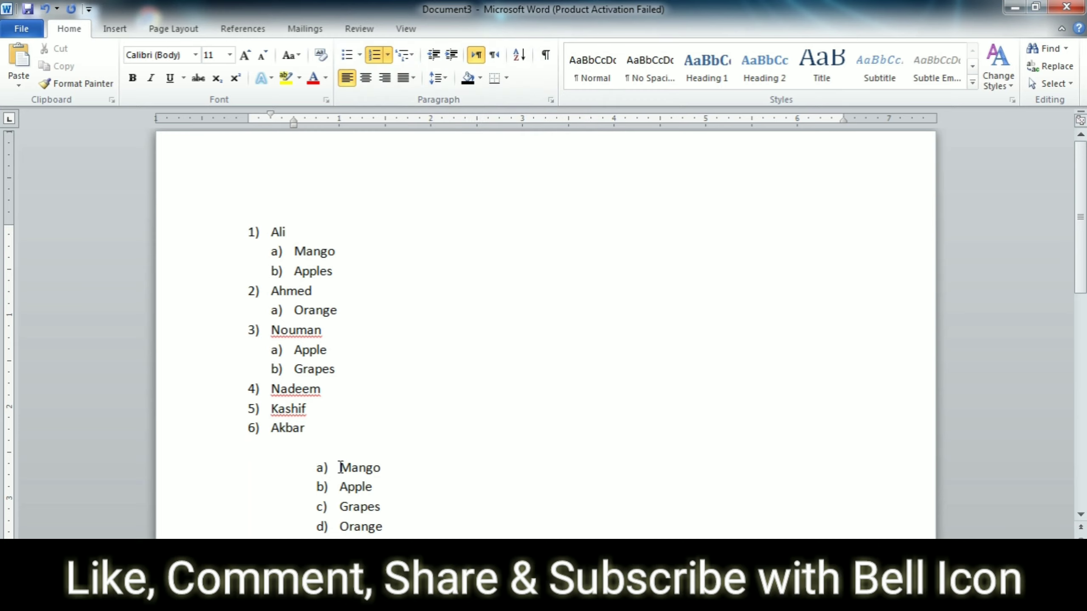
Move the a)–d) fruit list back to the margin, then indent it further right
drag(340, 468, 385, 529)
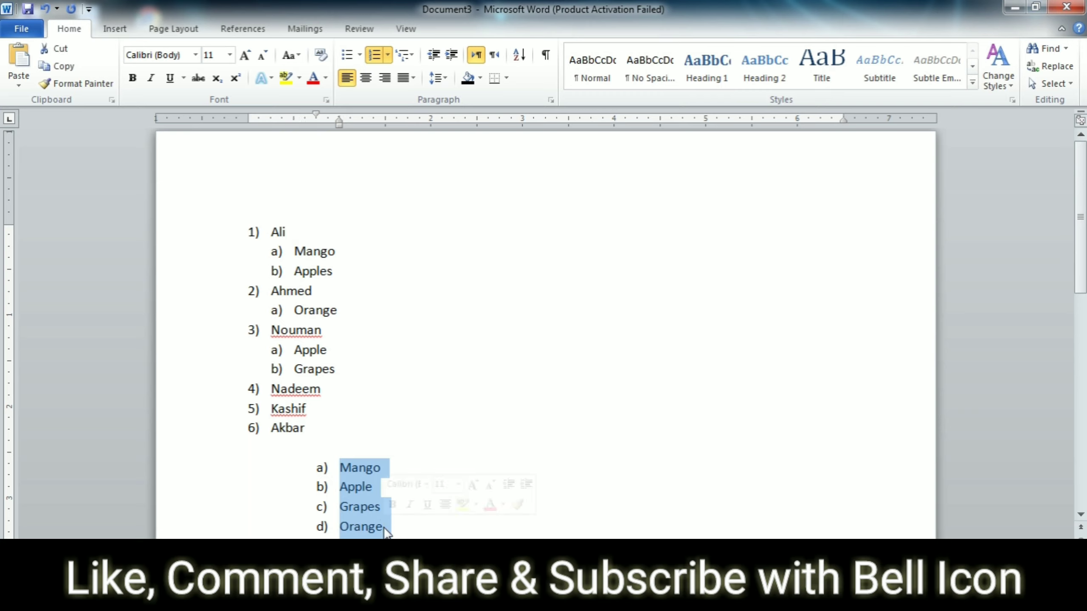
click(434, 56)
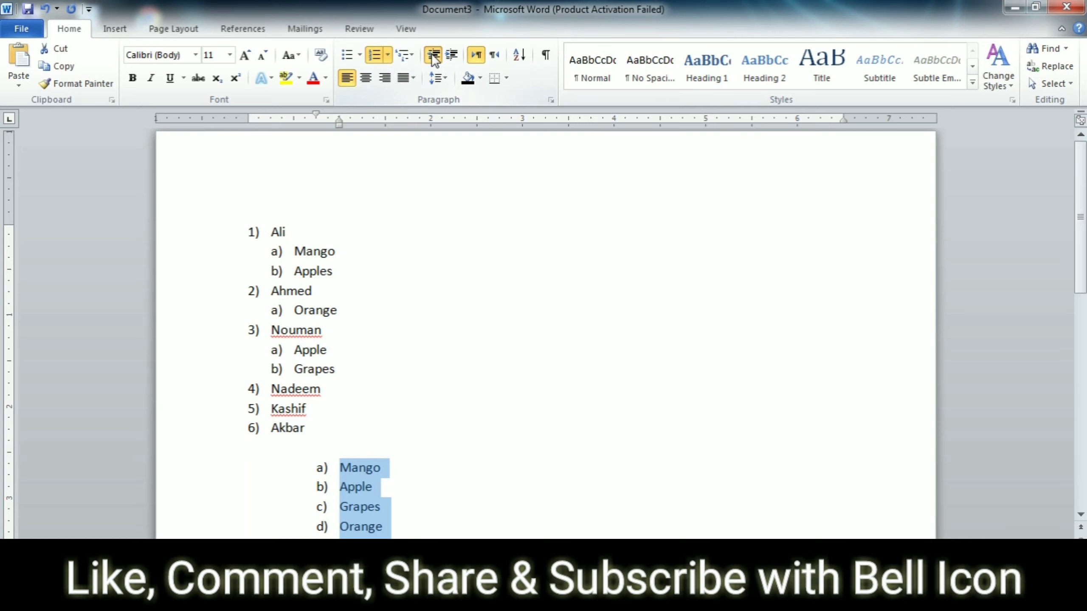
click(433, 55)
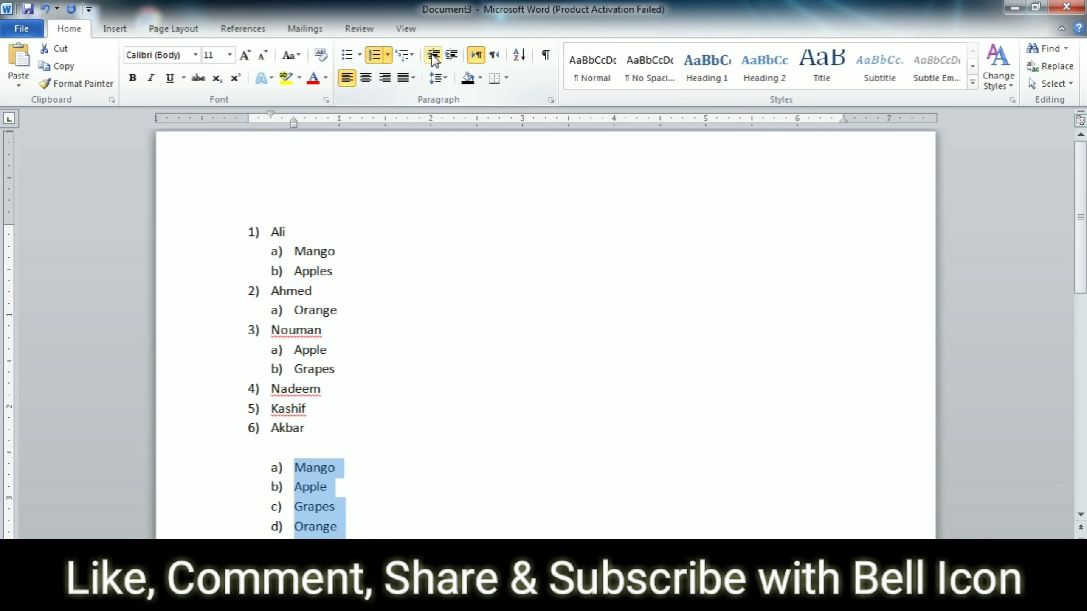
click(433, 55)
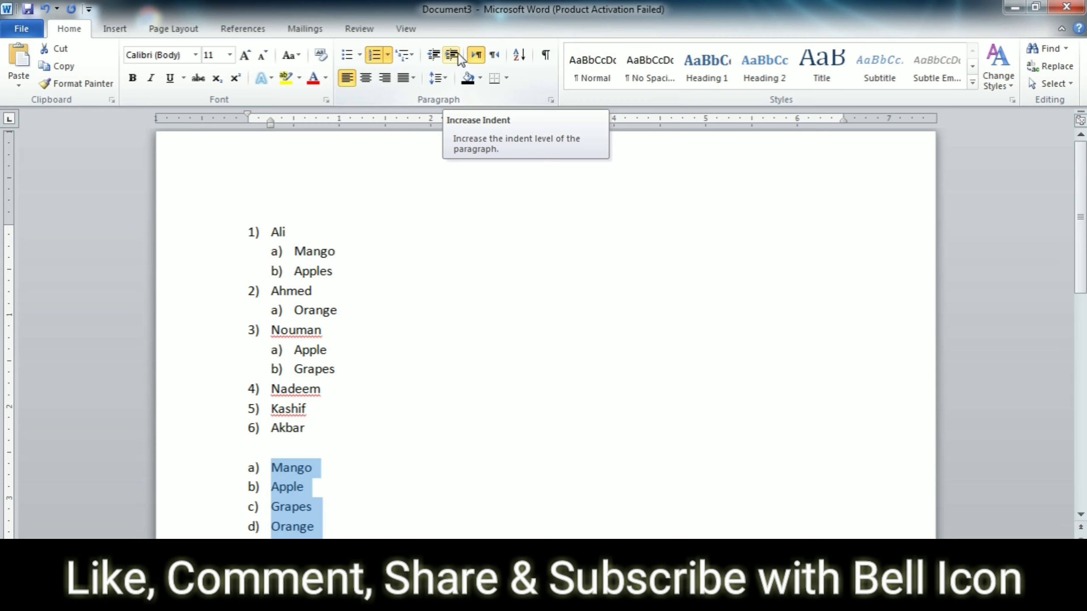
click(453, 54)
click(453, 54)
click(453, 54)
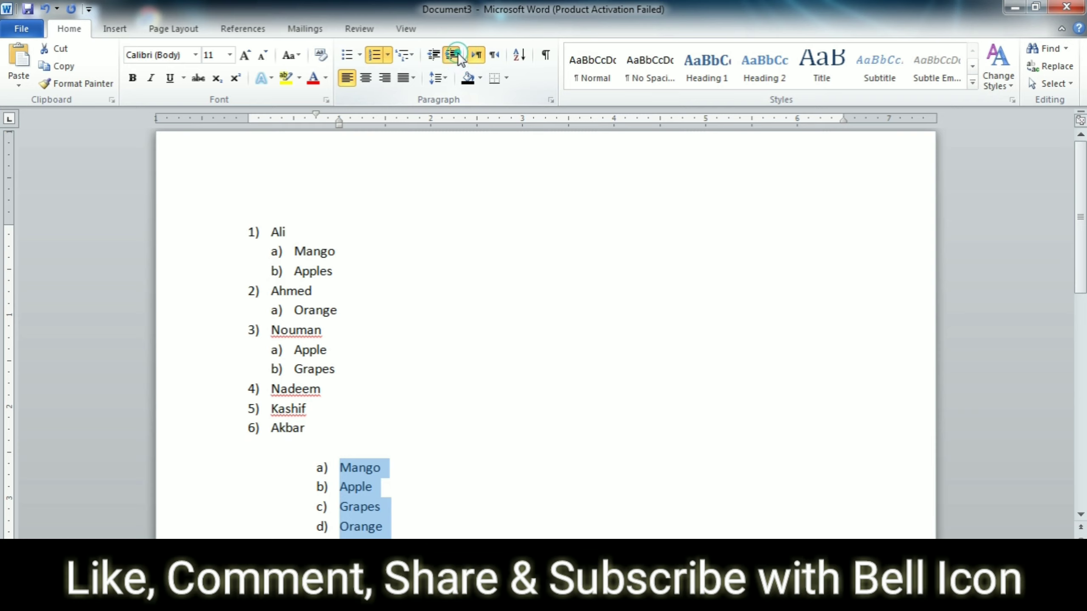
click(452, 54)
click(452, 54)
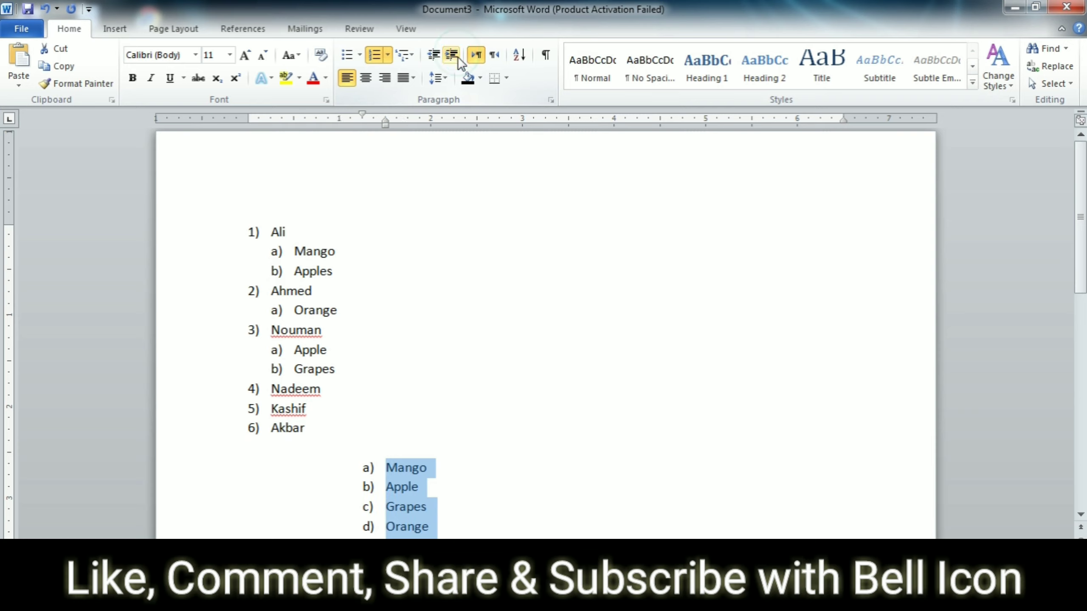
click(431, 287)
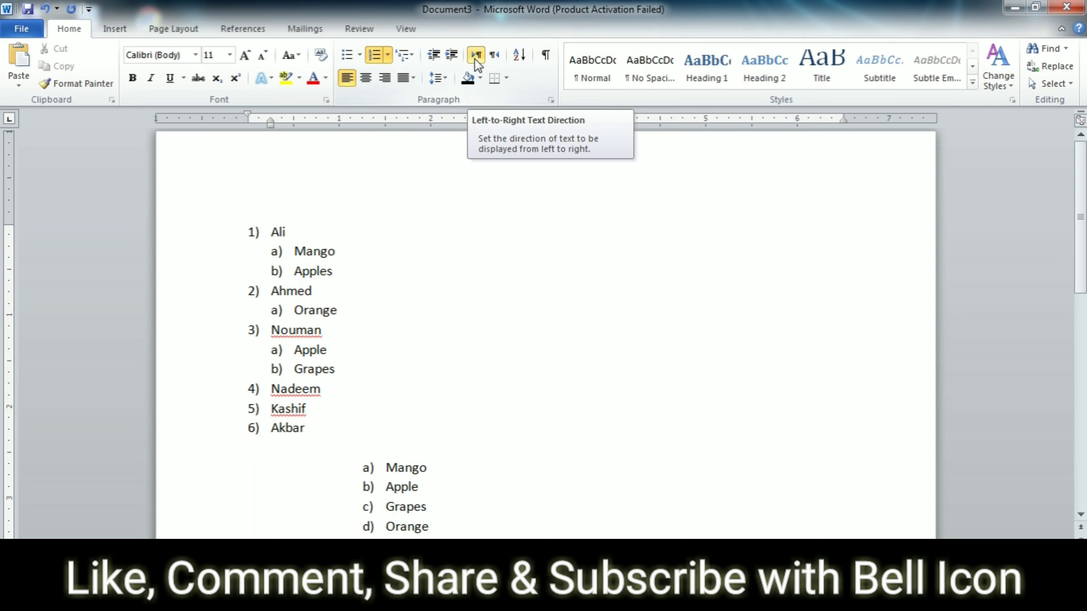
Replace all text with 'On the insert tab,' and repeat it in right-to-left direction
key(ctrl+a)
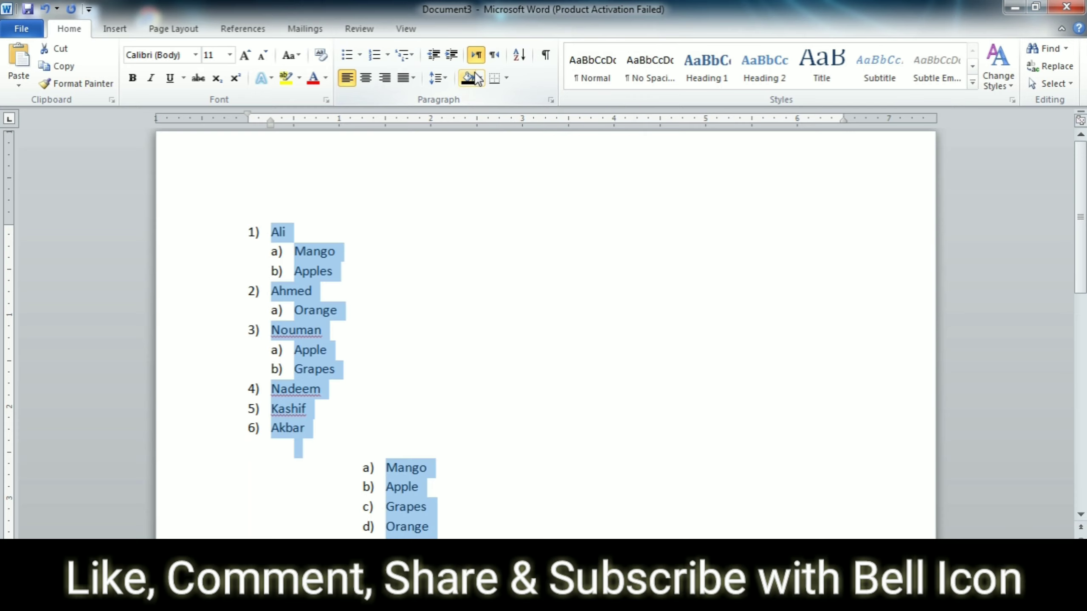
key(BackSpace)
key(BackSpace)
key(BackSpace)
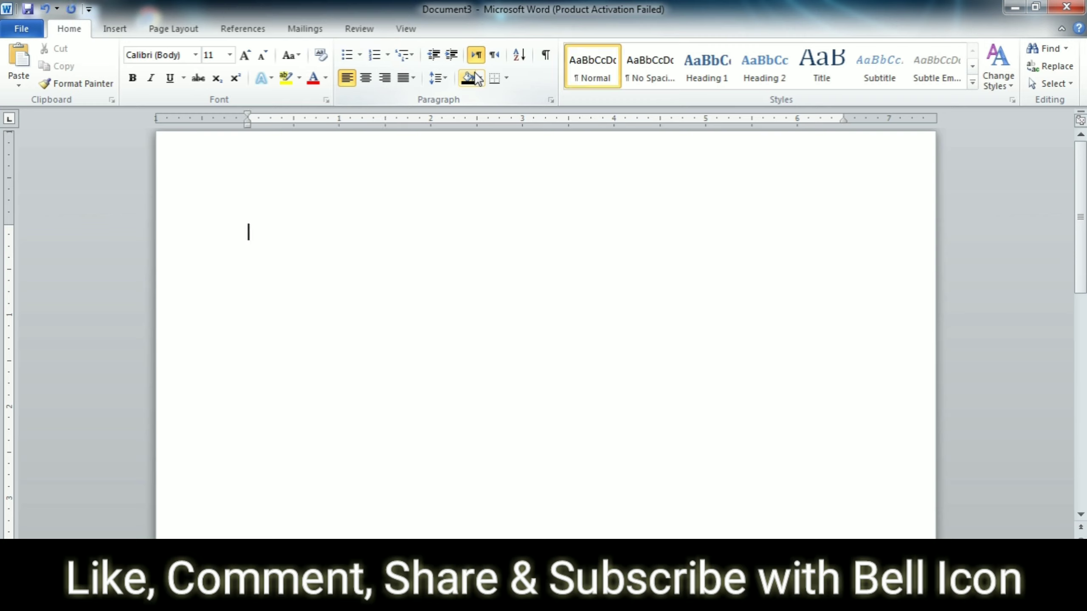
text(on the in)
text(e)
key(BackSpace)
text(sert )
text(tab,)
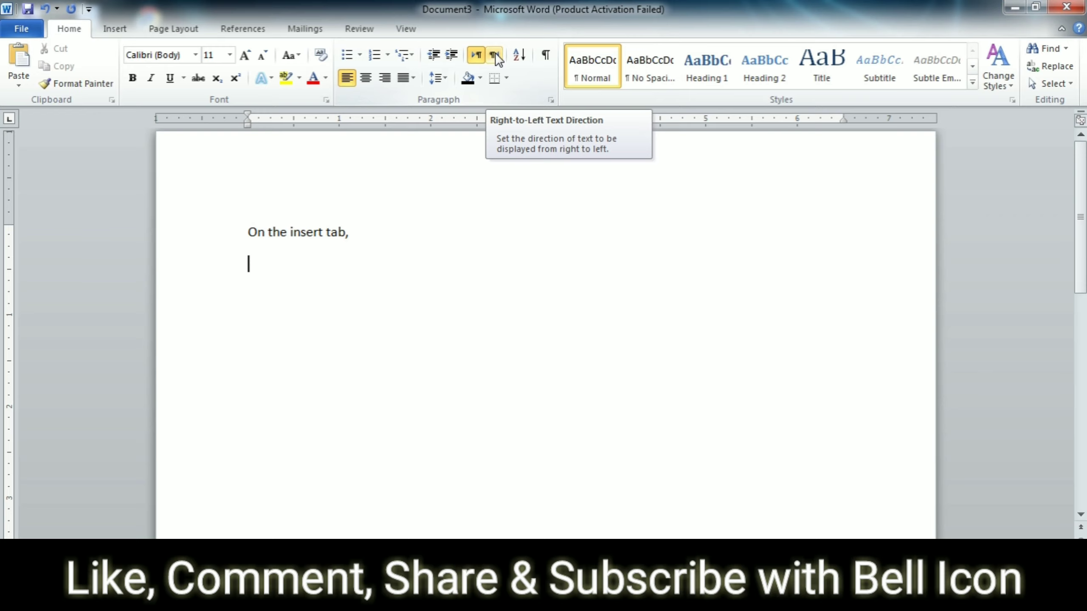
click(495, 53)
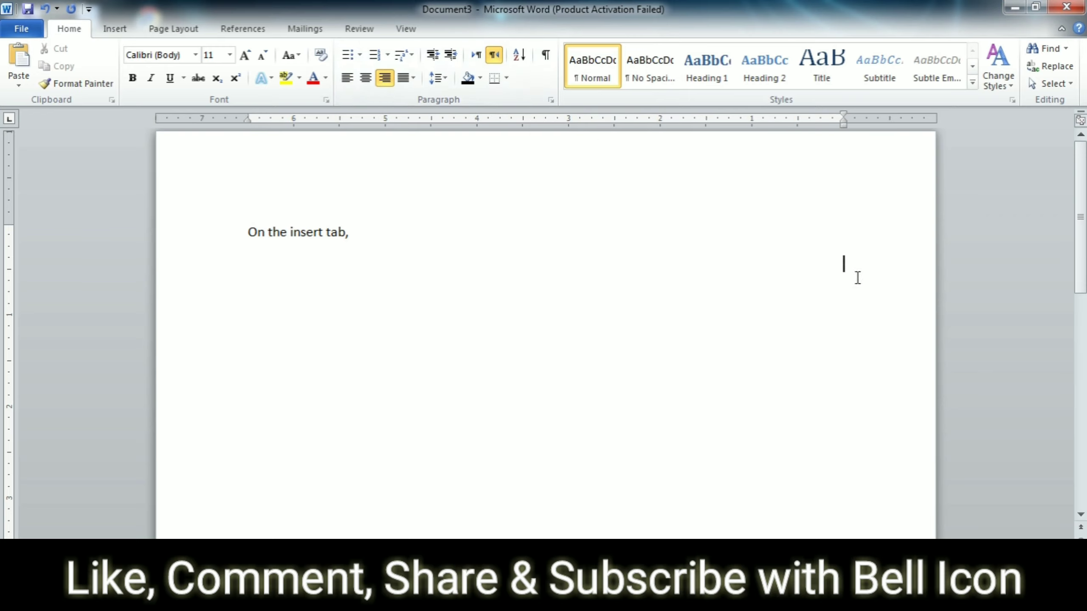
text(On the )
text(insert )
text(tab,)
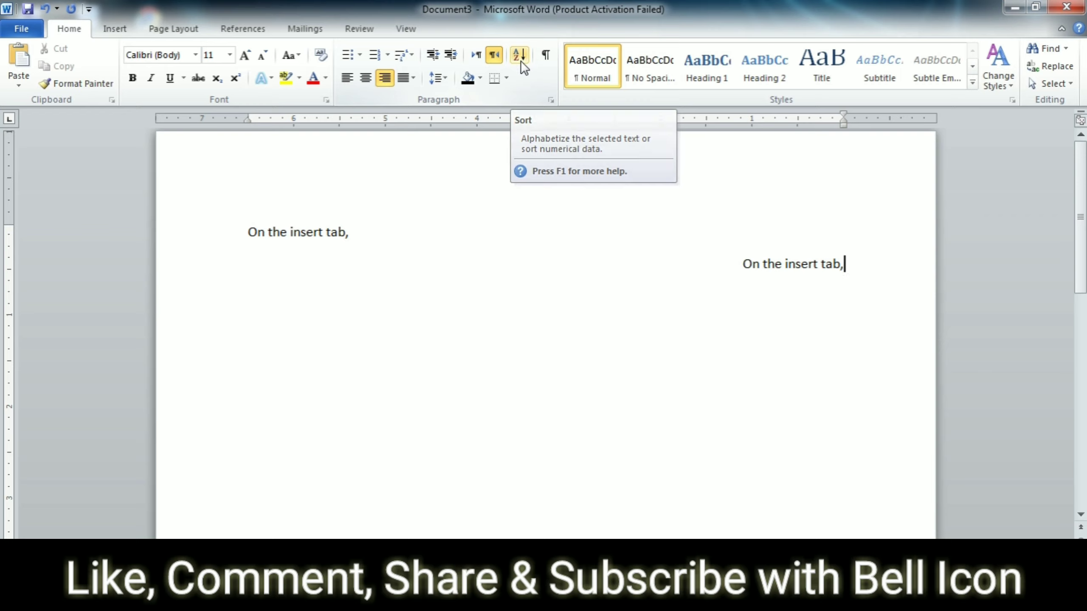
Restore the earlier lists and delete the Apple and Grapes sub-items under the third name
key(ctrl+a)
key(Delete)
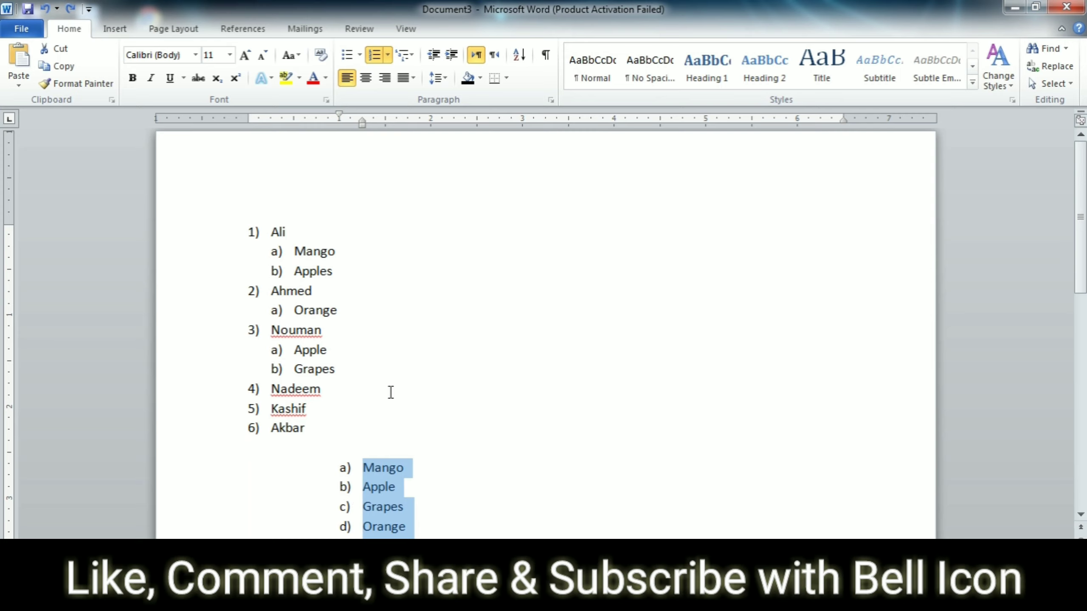
drag(336, 369, 289, 356)
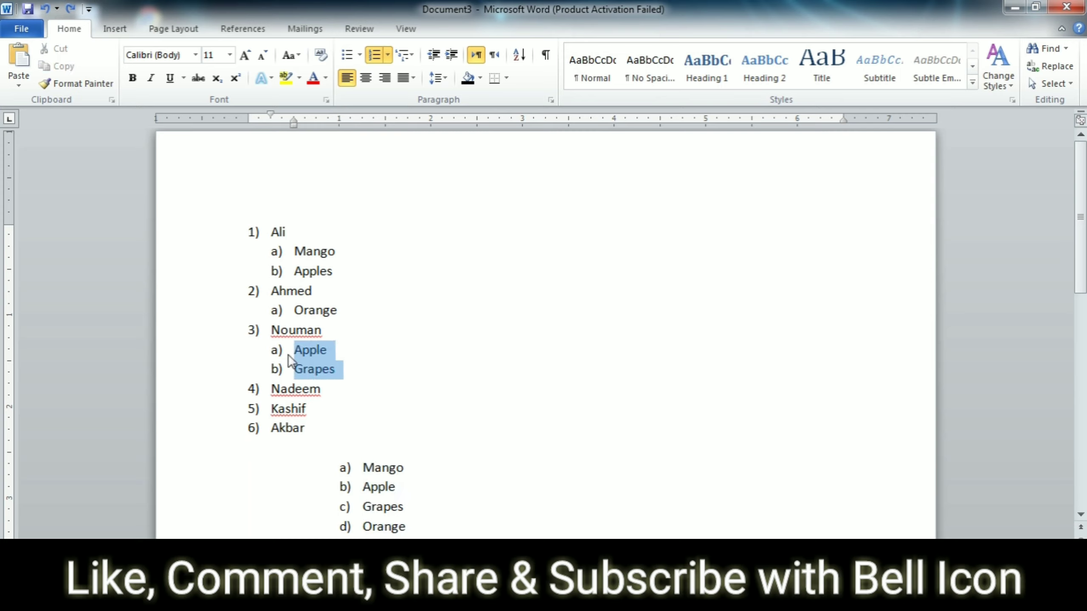
key(Delete)
Delete the remaining Orange, Mango and Apple sub-items and the leftover empty sub-item line
mouse_move(338, 310)
mouse_down()
mouse_move(276, 325)
mouse_move(274, 311)
mouse_up()
key(Delete)
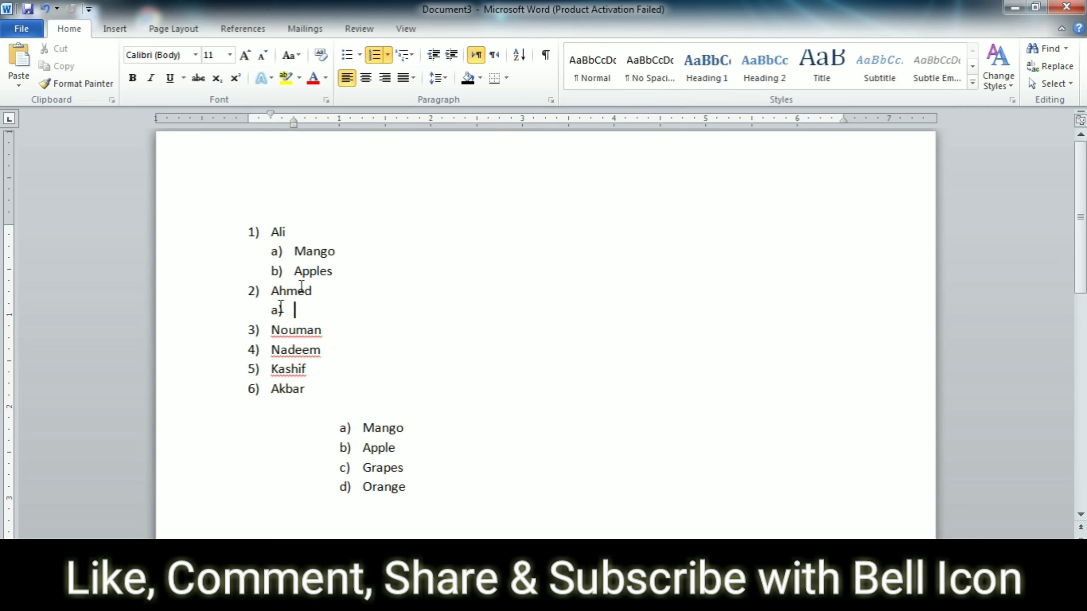
drag(334, 272, 290, 253)
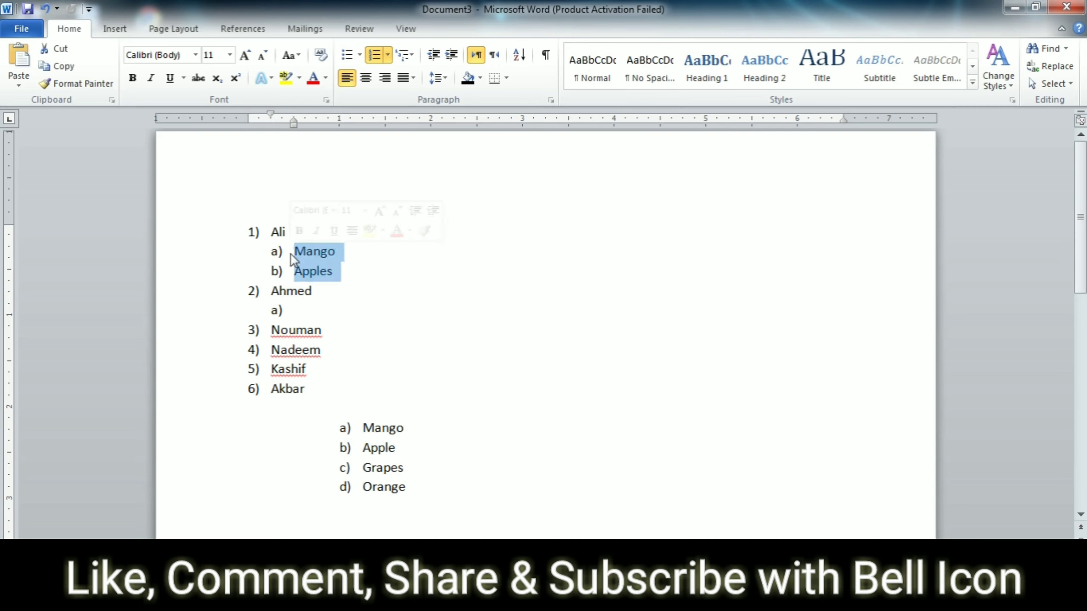
key(Delete)
click(295, 270)
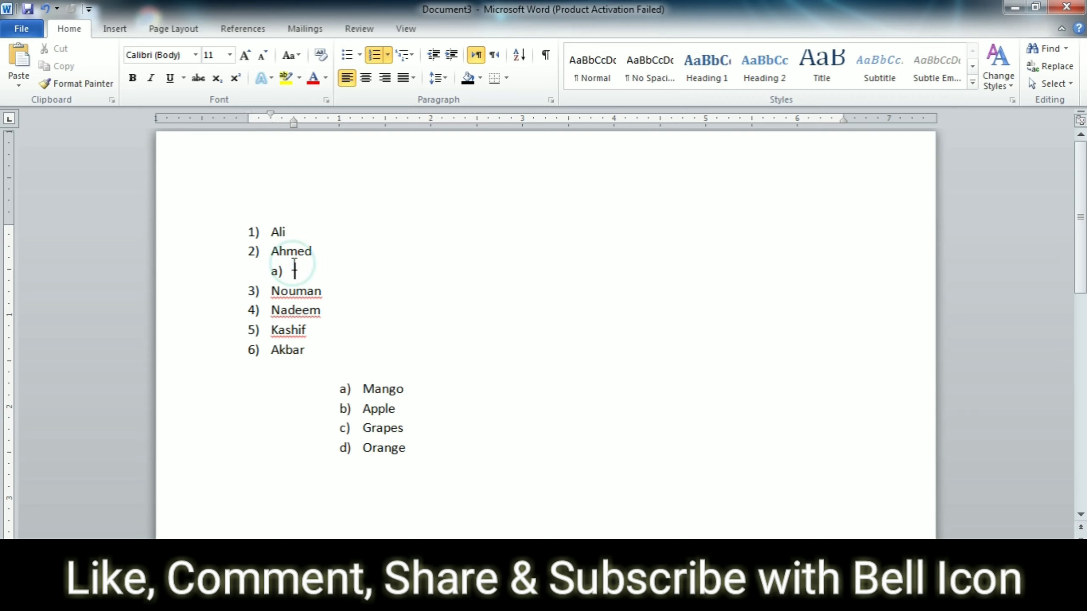
key(BackSpace)
key(BackSpace)
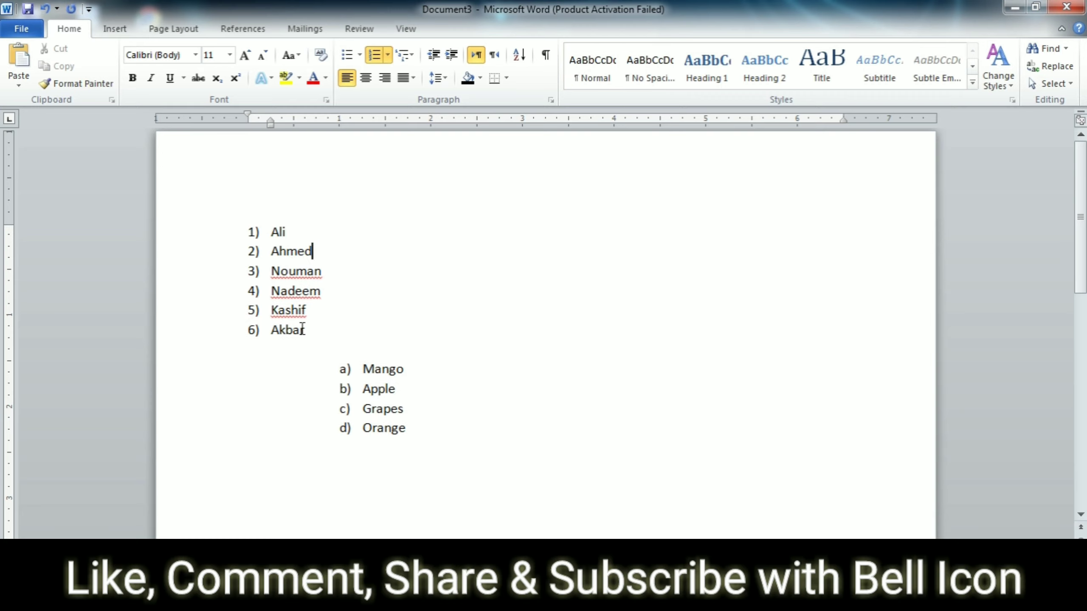
drag(306, 330, 269, 242)
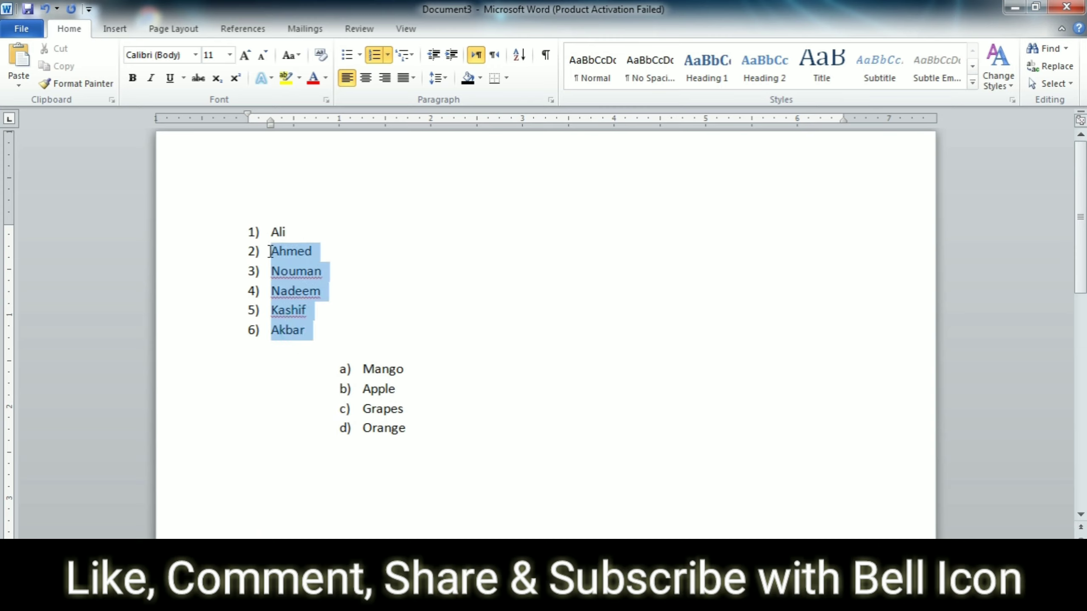
mouse_move(310, 198)
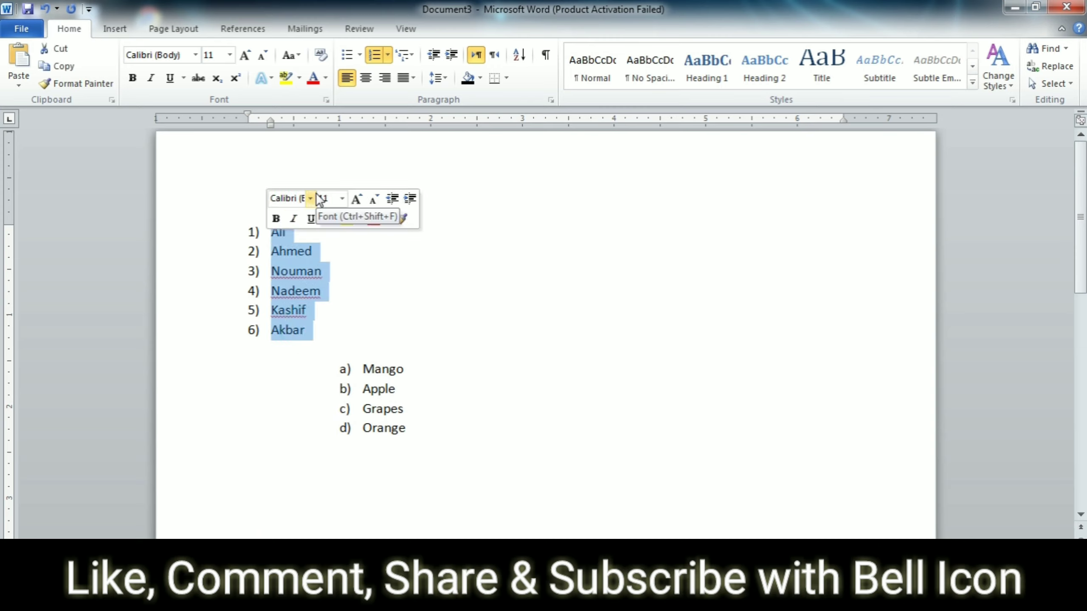
Set the names' numbering to None and sort them in ascending alphabetical order
click(388, 54)
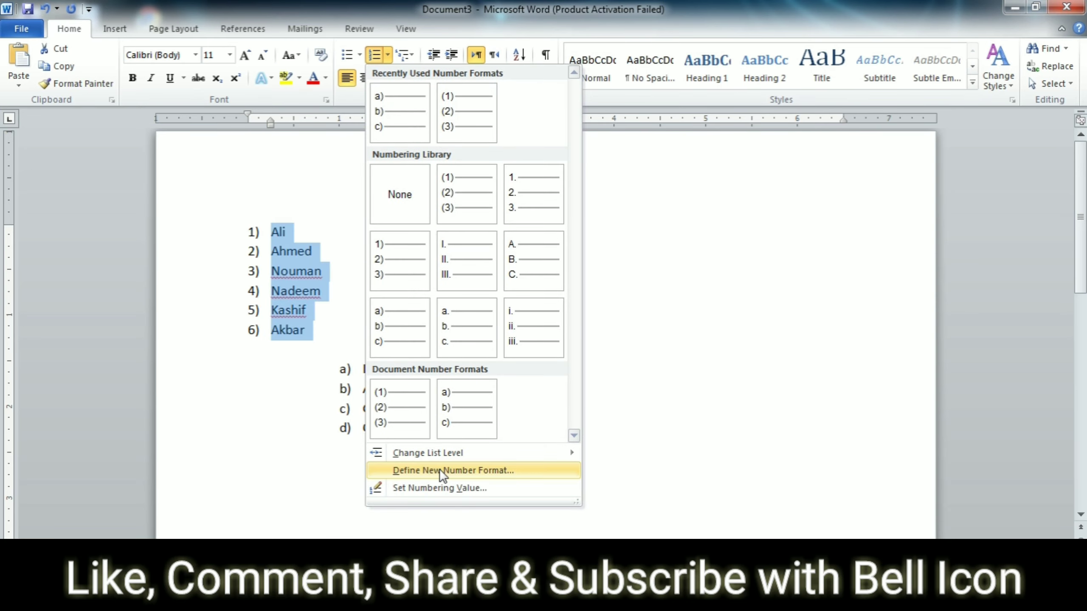
click(402, 202)
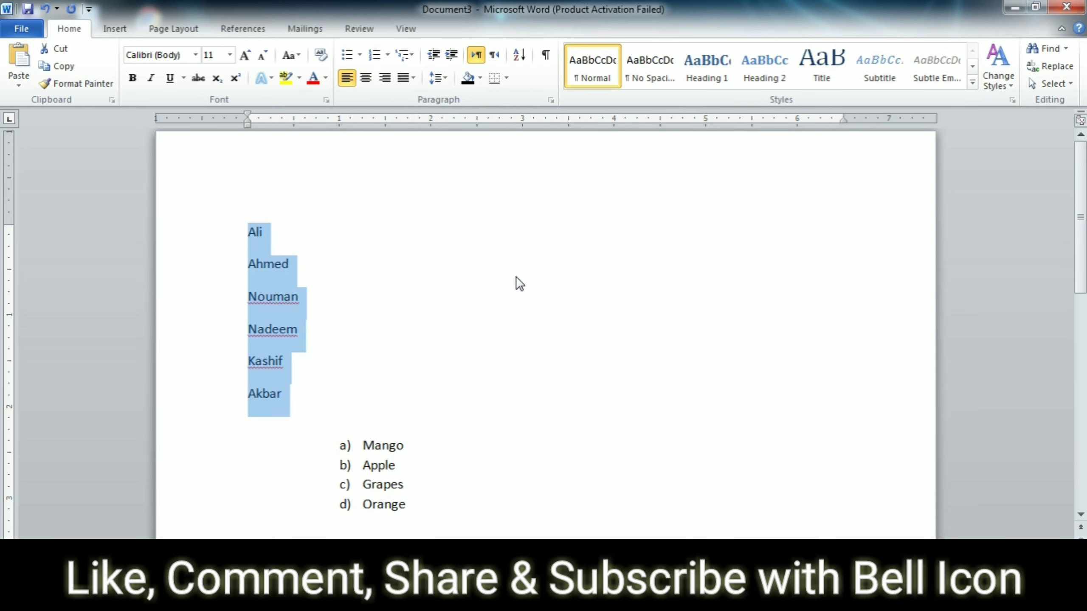
click(519, 55)
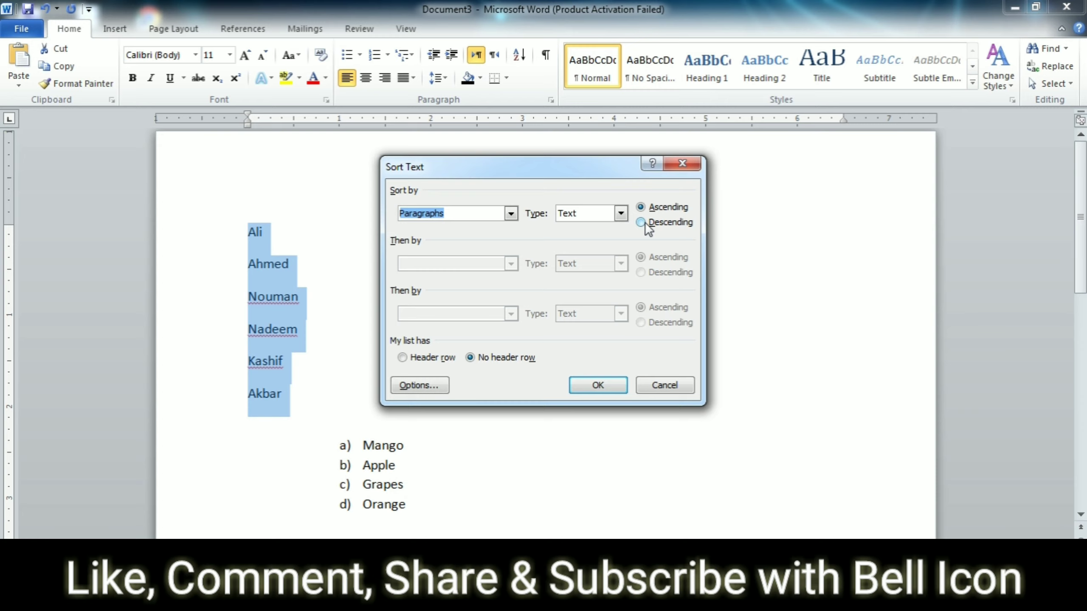
click(598, 385)
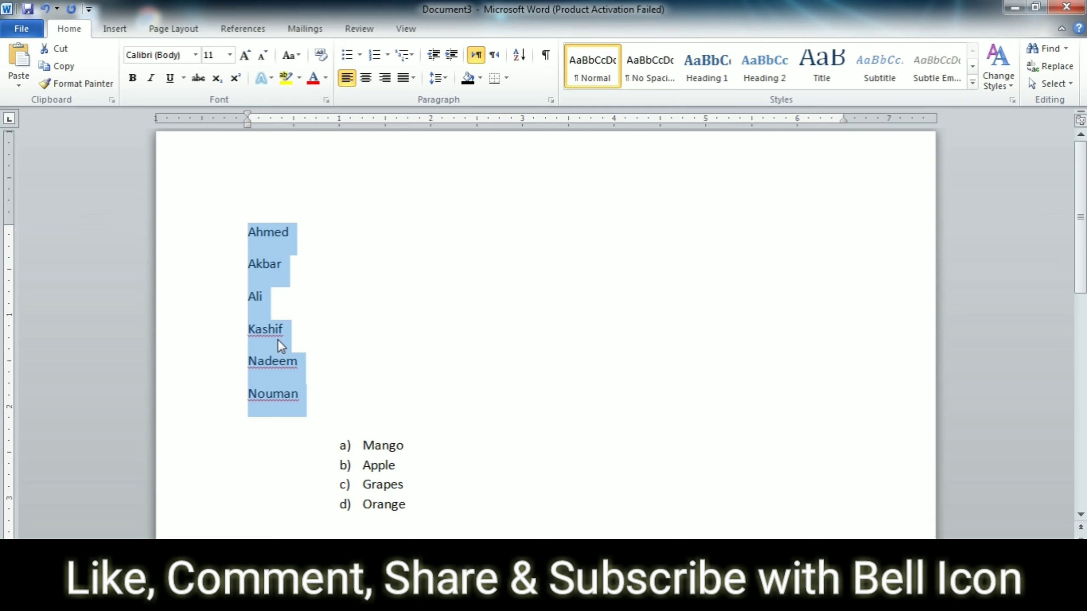
click(242, 233)
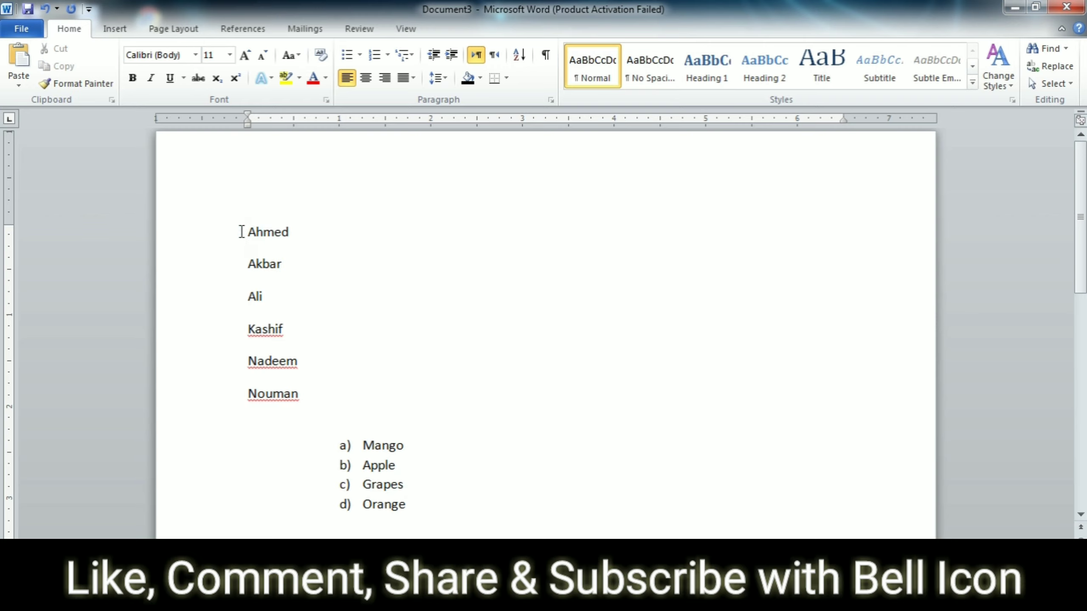
Clear the whole document and reset the first line to plain, unnumbered text
key(ctrl+a)
key(BackSpace)
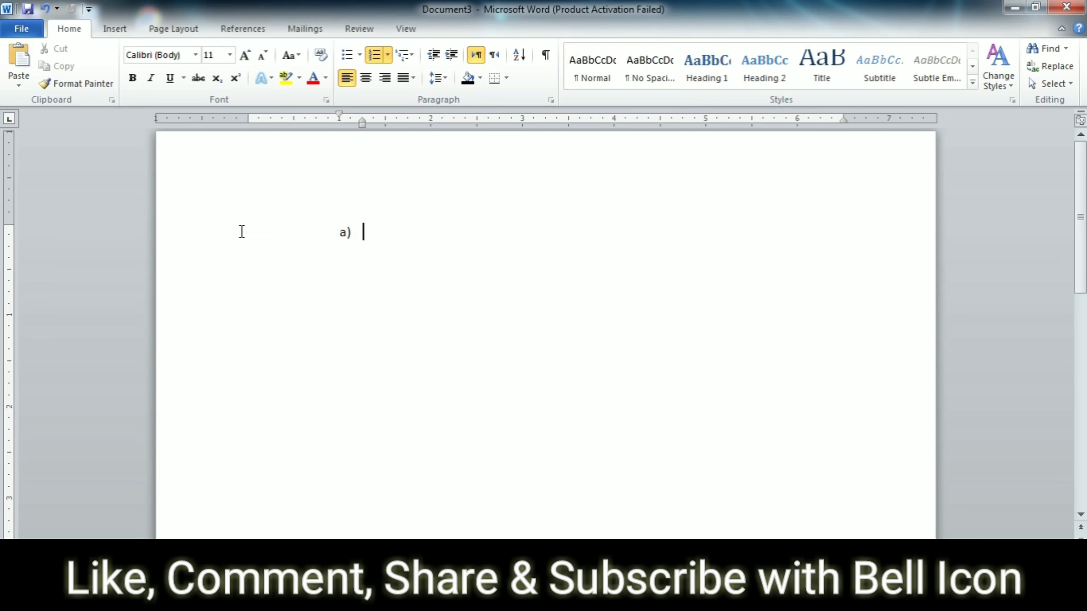
text(11)
key(BackSpace)
key(BackSpace)
key(BackSpace)
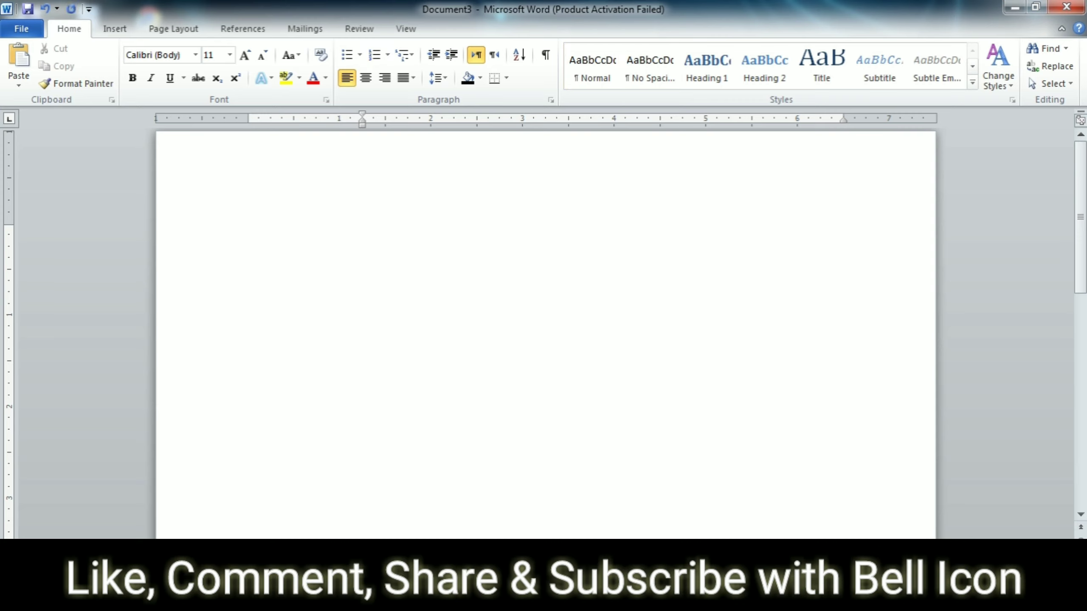
key(BackSpace)
Type the numbers 11, 21, 13, 22, 32, 65, 87 and 98, one per line
text(11)
key(Return)
text(21)
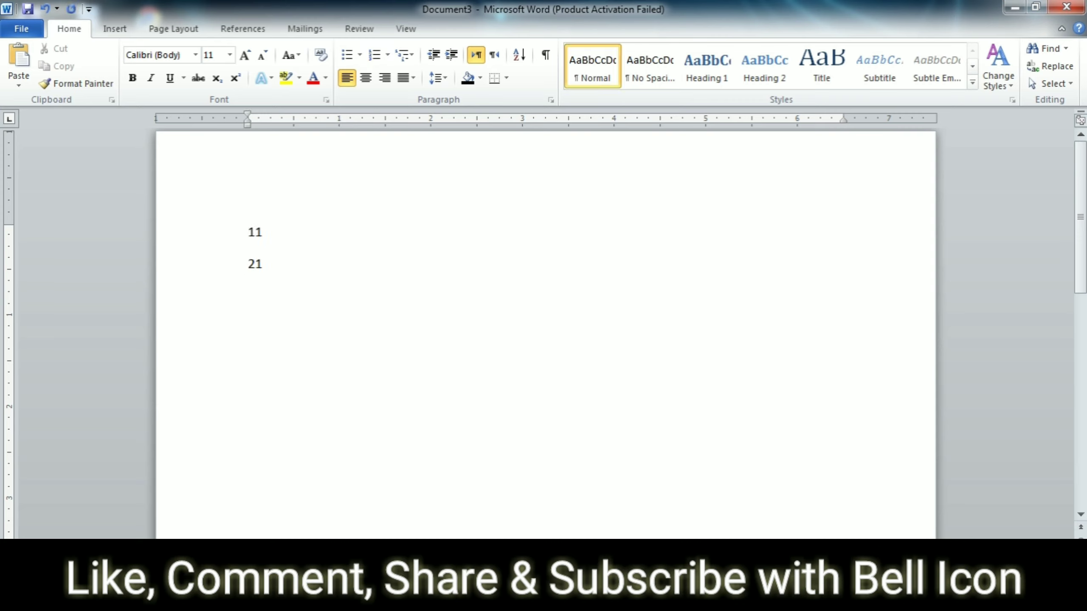
key(Return)
text(13)
key(Return)
text(22)
key(Return)
text(32)
key(Return)
text(65)
key(Return)
text(87)
key(Return)
text(9)
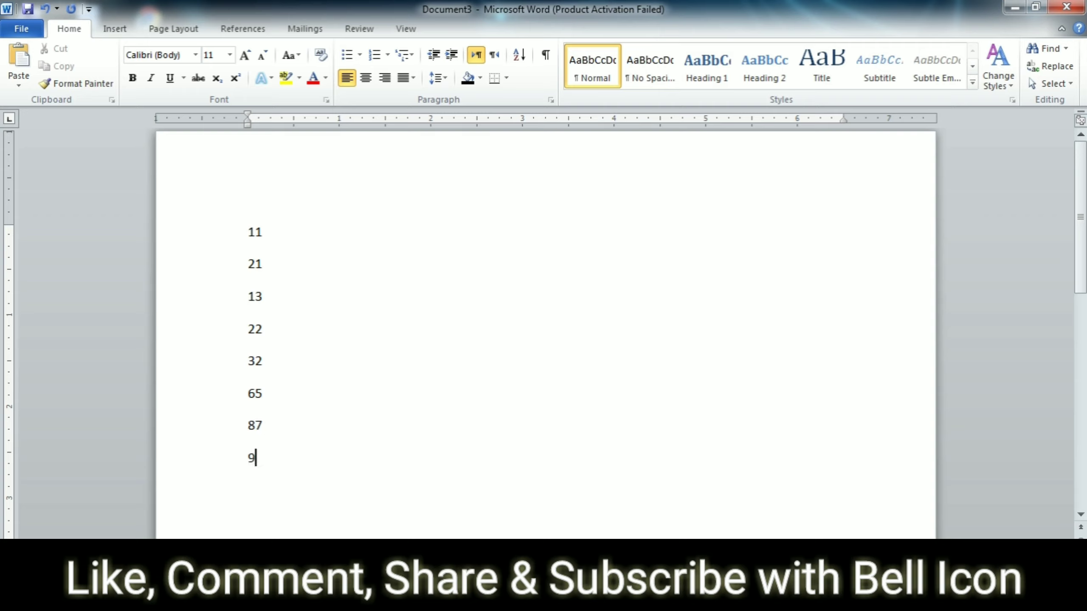
text(8)
key(Return)
Sort the numbers in descending order, 98 down to 11, then delete everything on the page
drag(248, 491, 243, 232)
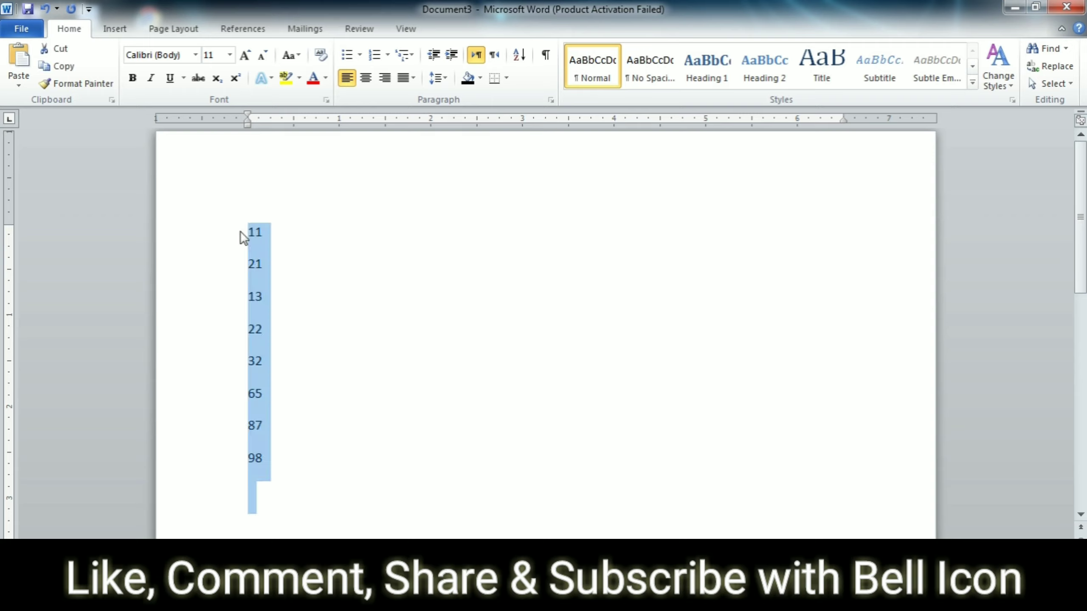
click(522, 62)
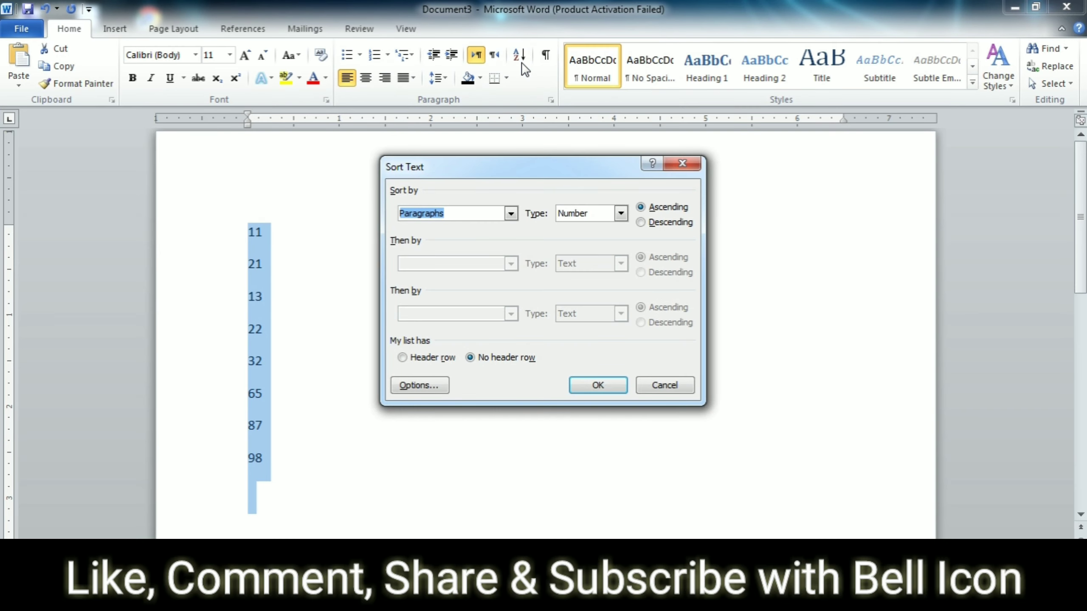
click(654, 222)
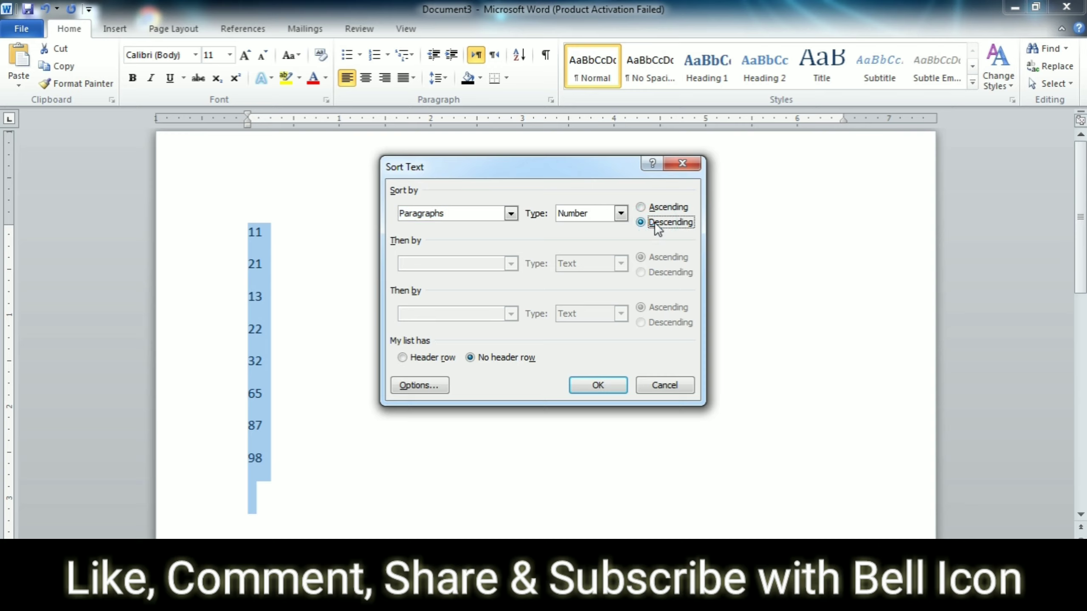
click(603, 384)
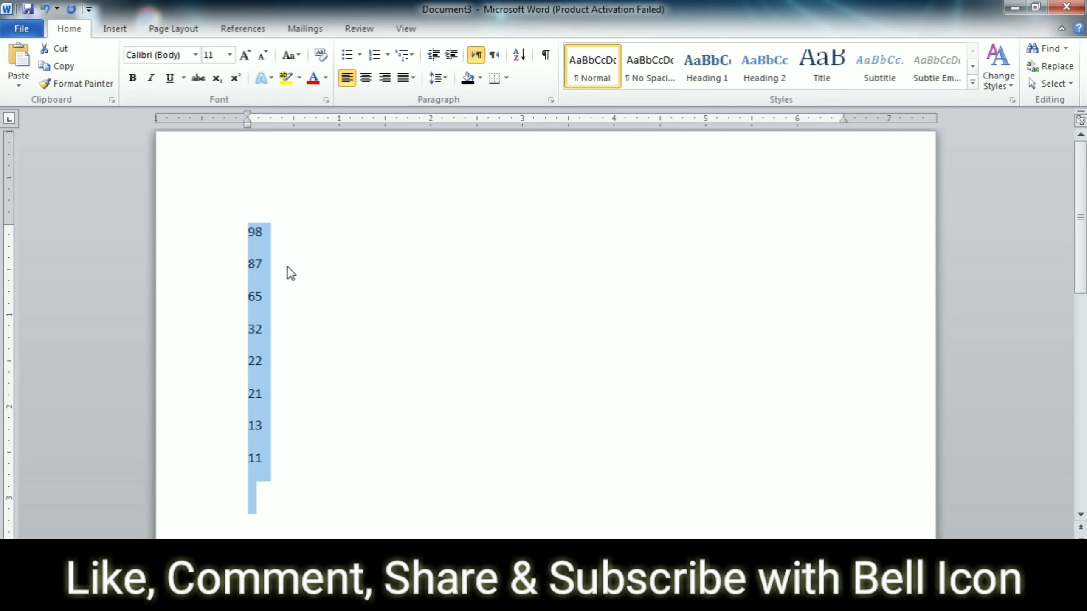
click(307, 380)
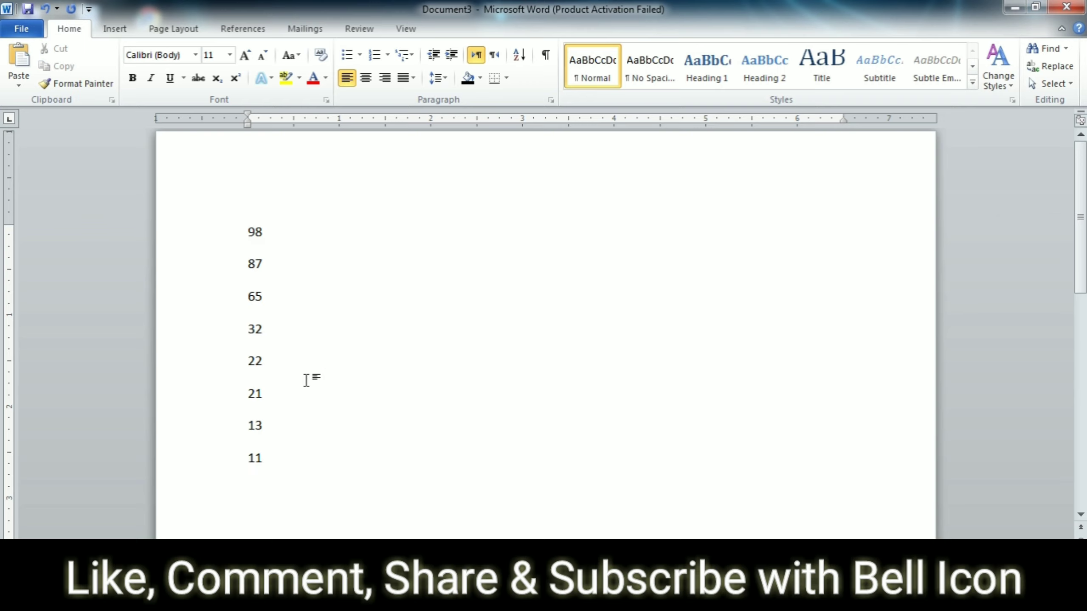
key(ctrl+a)
key(Delete)
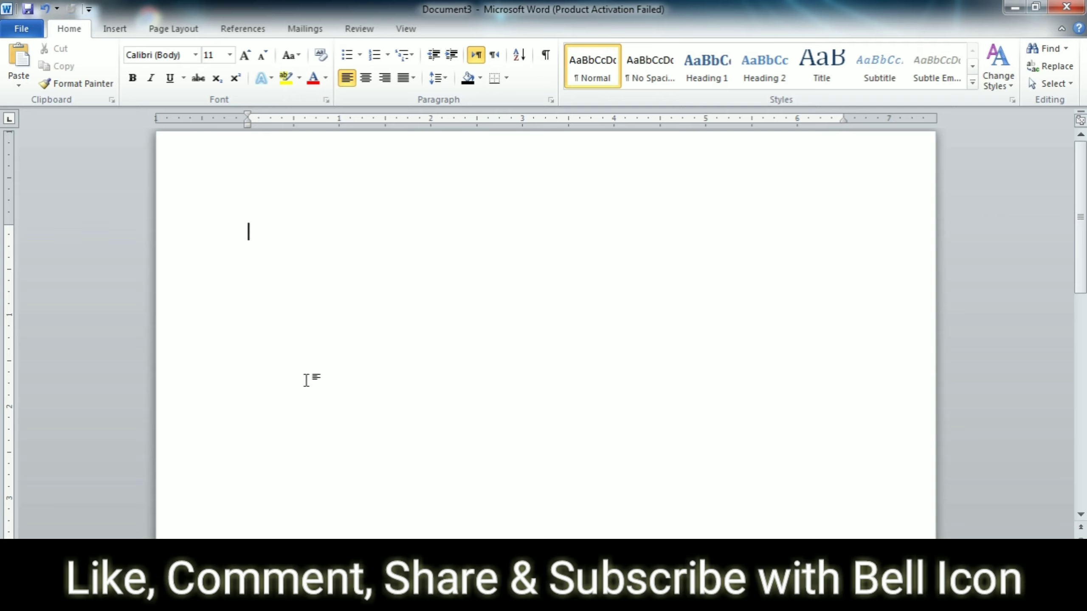
Generate sample paragraphs with =rand() and select the first paragraphs of text
text(=ra)
text(nd())
key(Return)
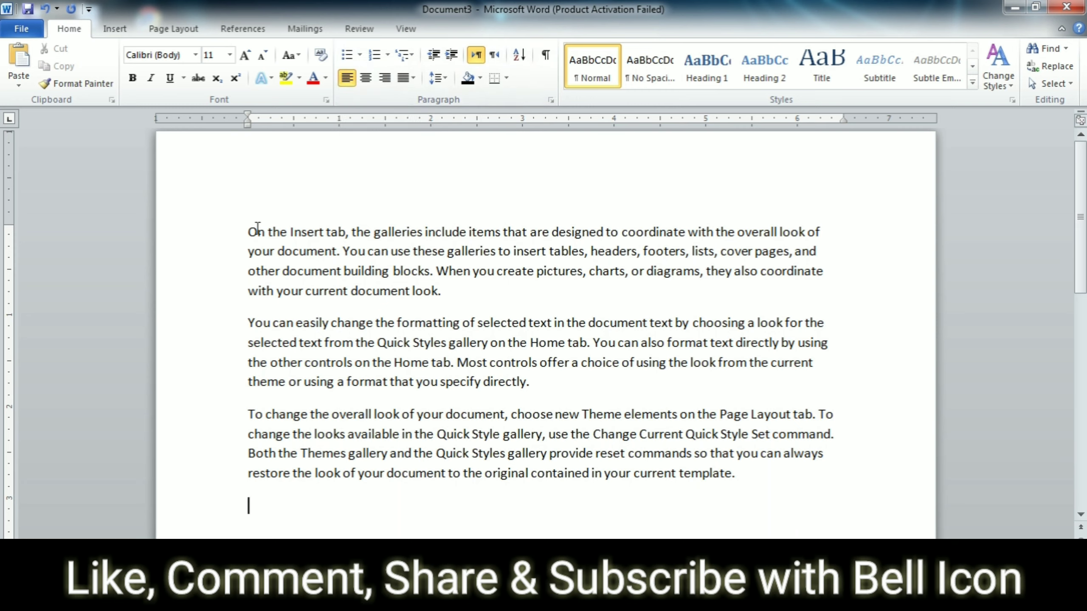
drag(249, 232, 377, 412)
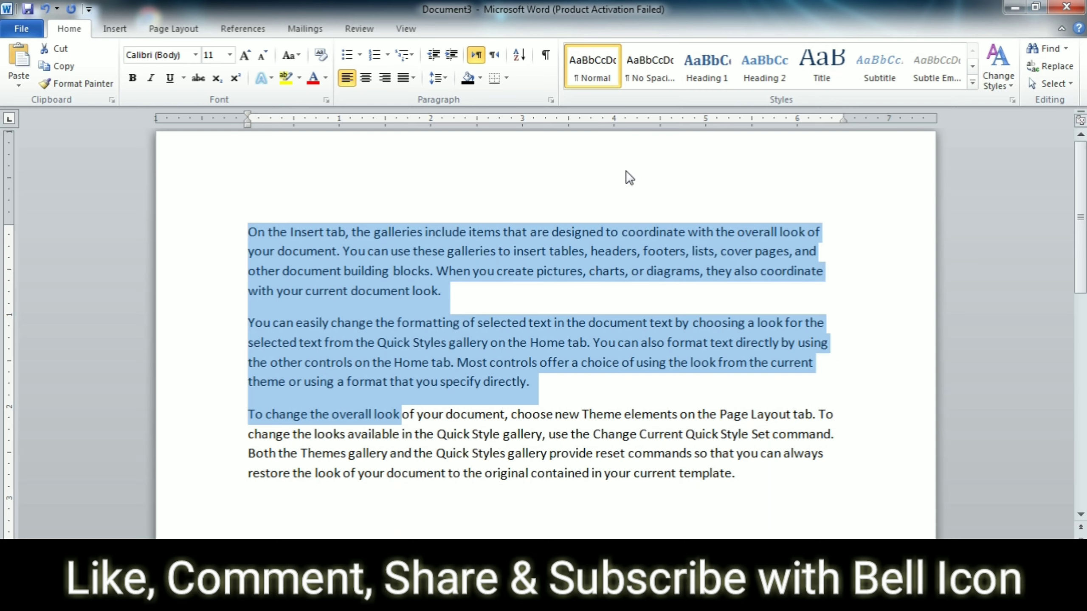
Try Align Right and Center on the sample paragraphs, then settle on Justify
click(385, 77)
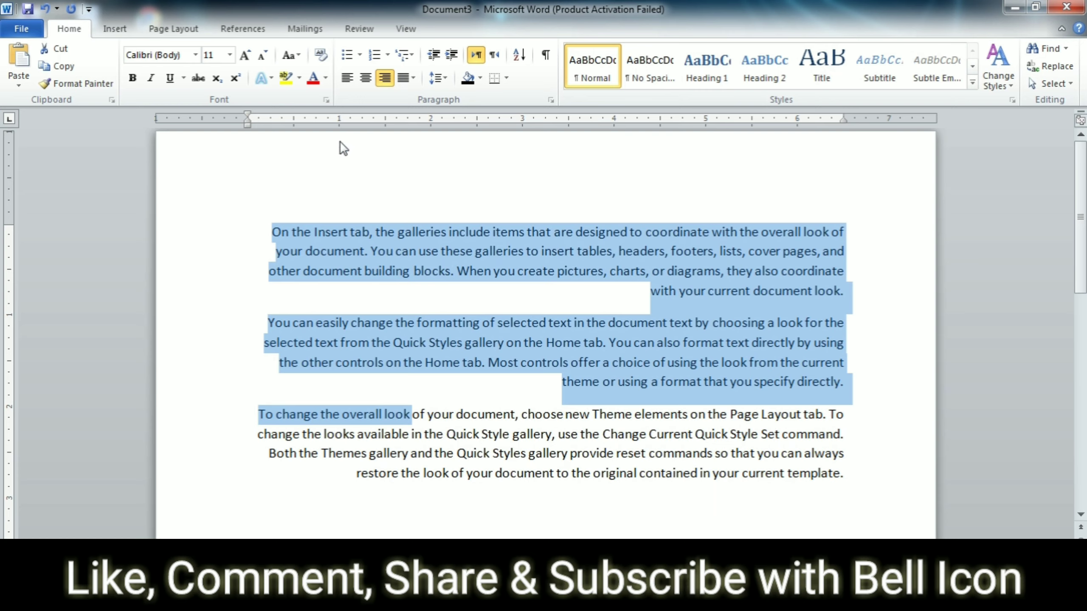
click(364, 83)
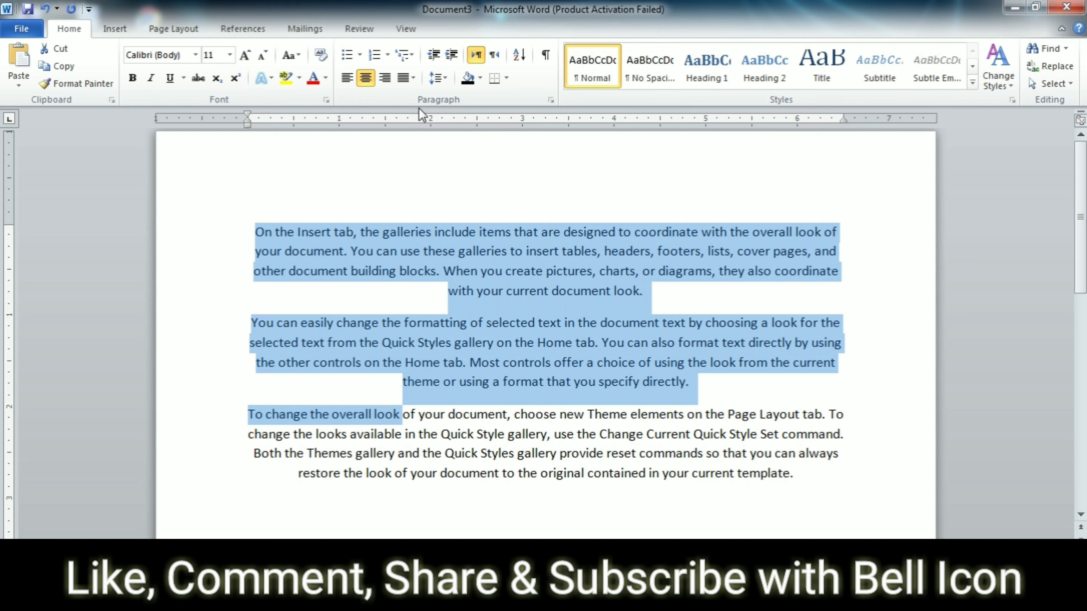
click(405, 79)
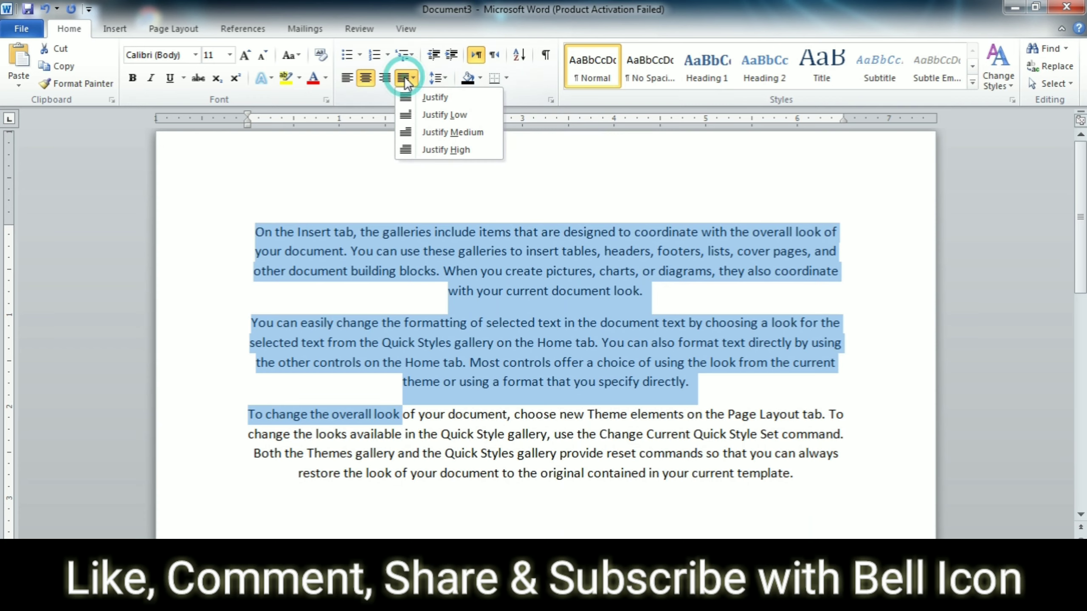
click(423, 96)
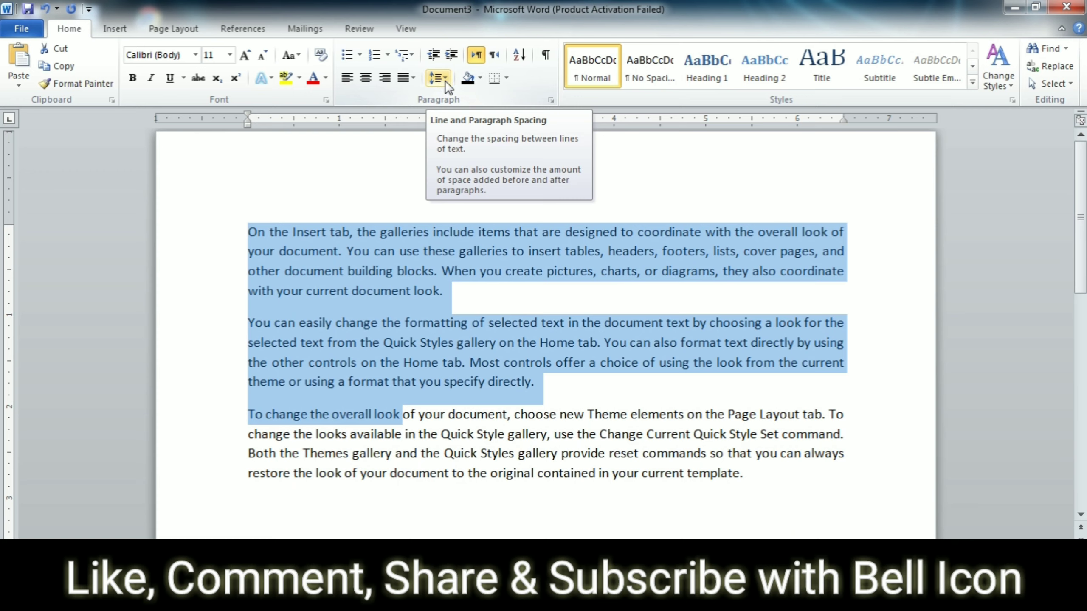
Set the selected paragraphs to 3.0 line spacing
click(446, 82)
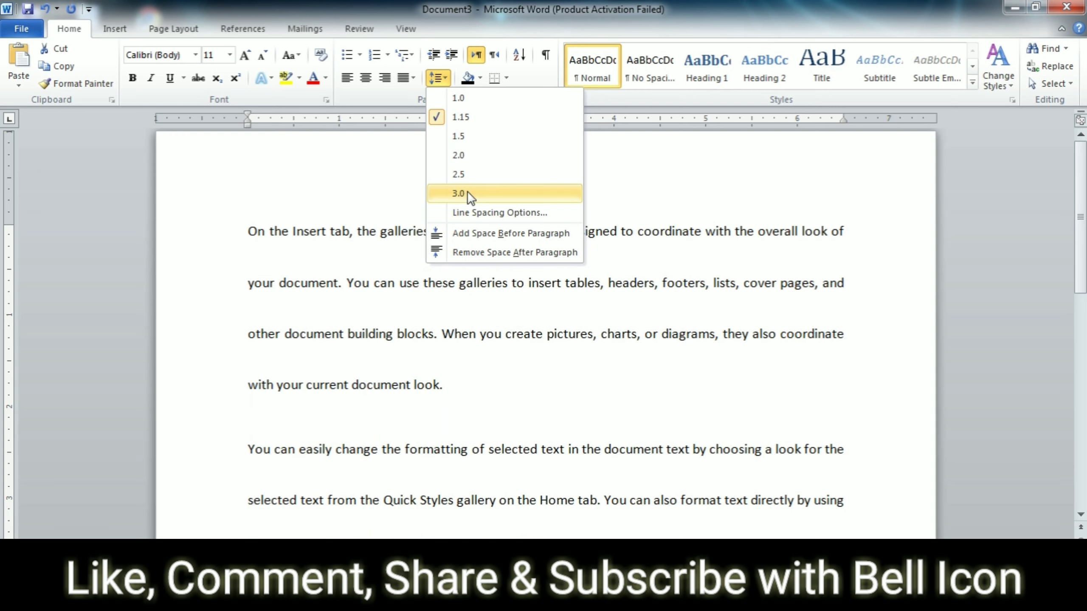
click(470, 195)
click(523, 330)
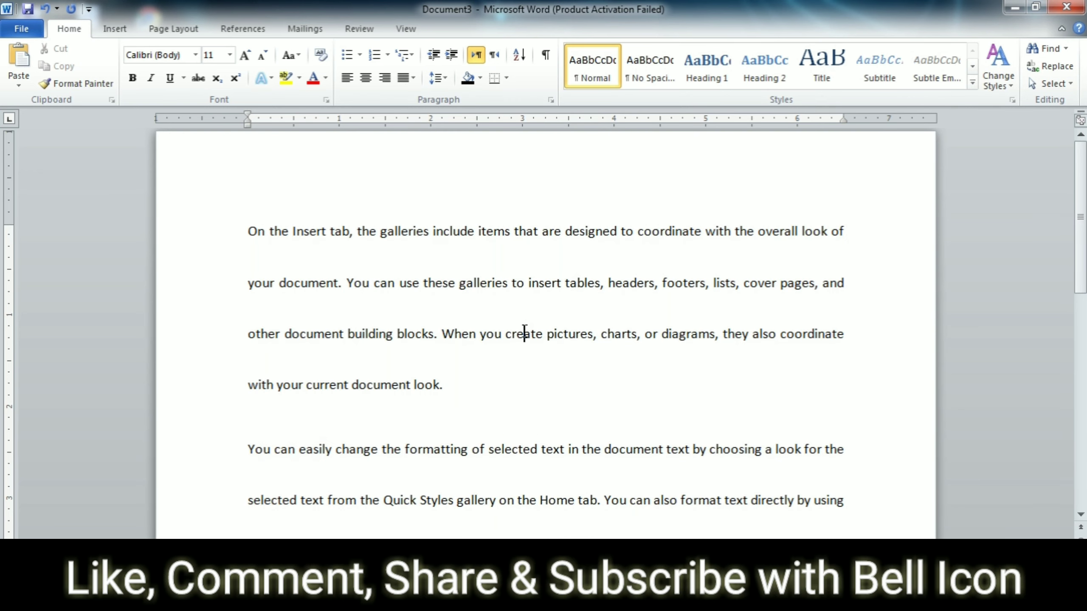
Set the whole document to 1.0 line spacing with no space after paragraphs
key(ctrl+a)
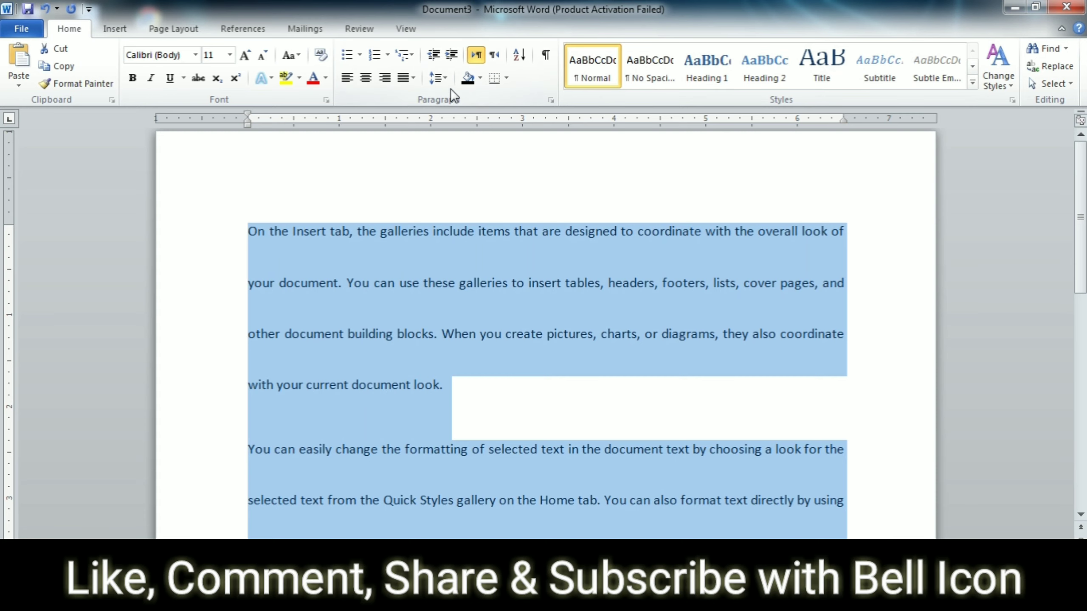
click(446, 83)
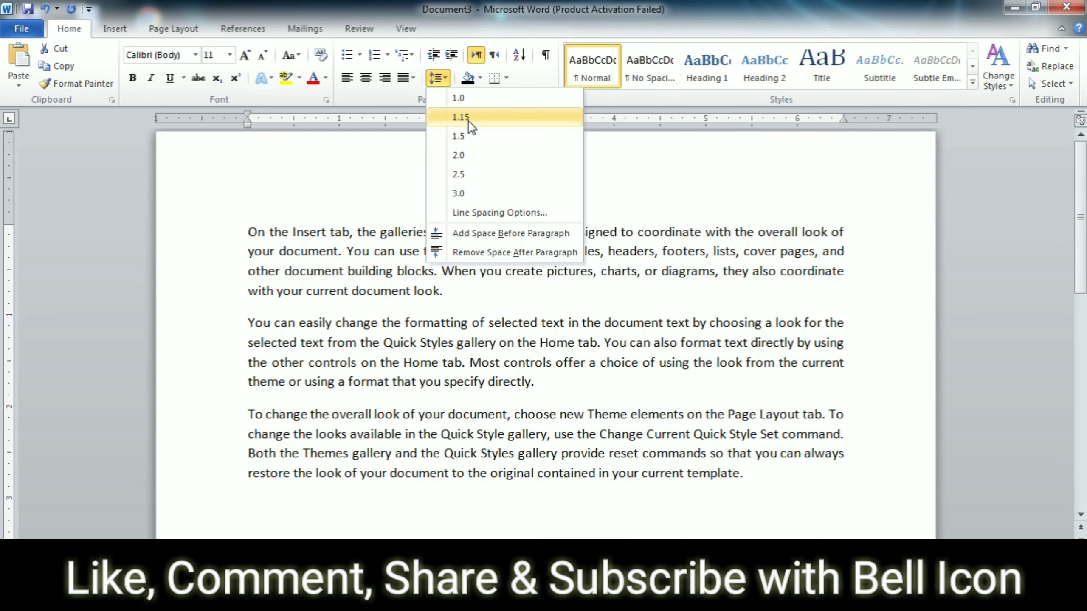
click(463, 99)
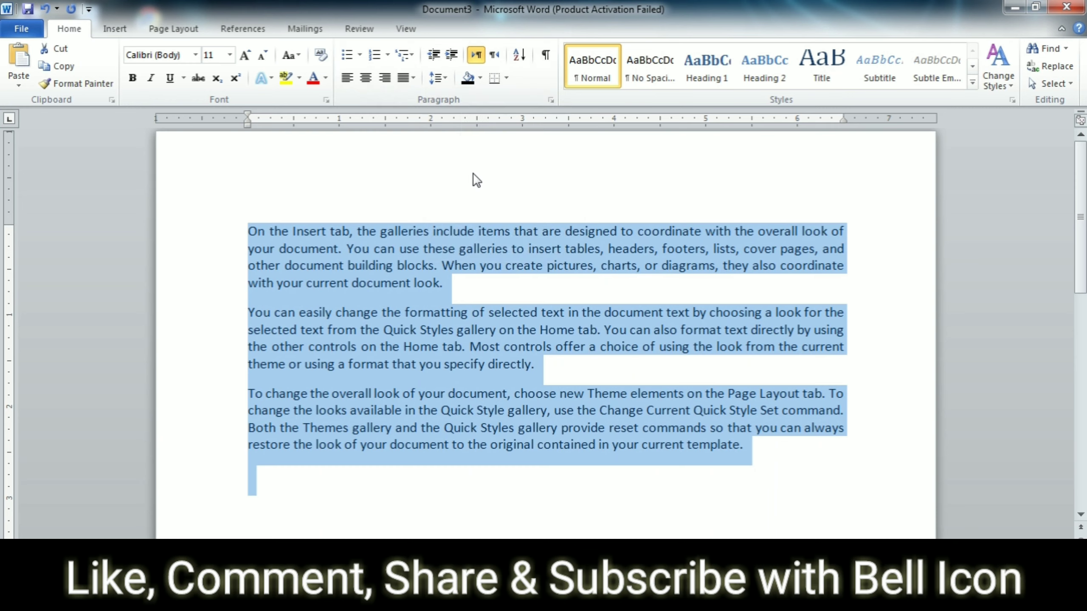
click(451, 78)
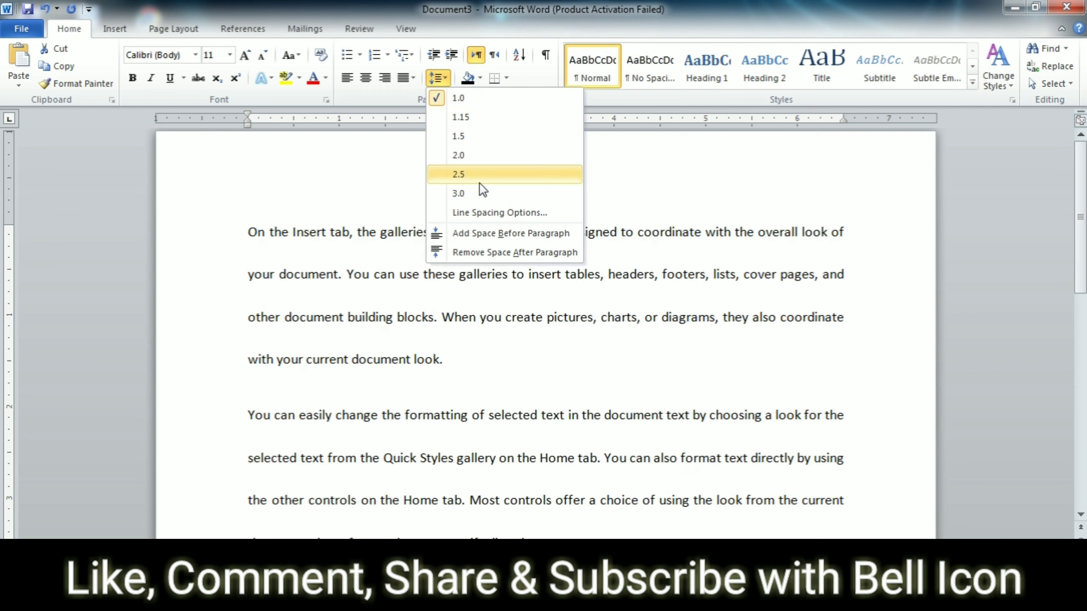
click(504, 253)
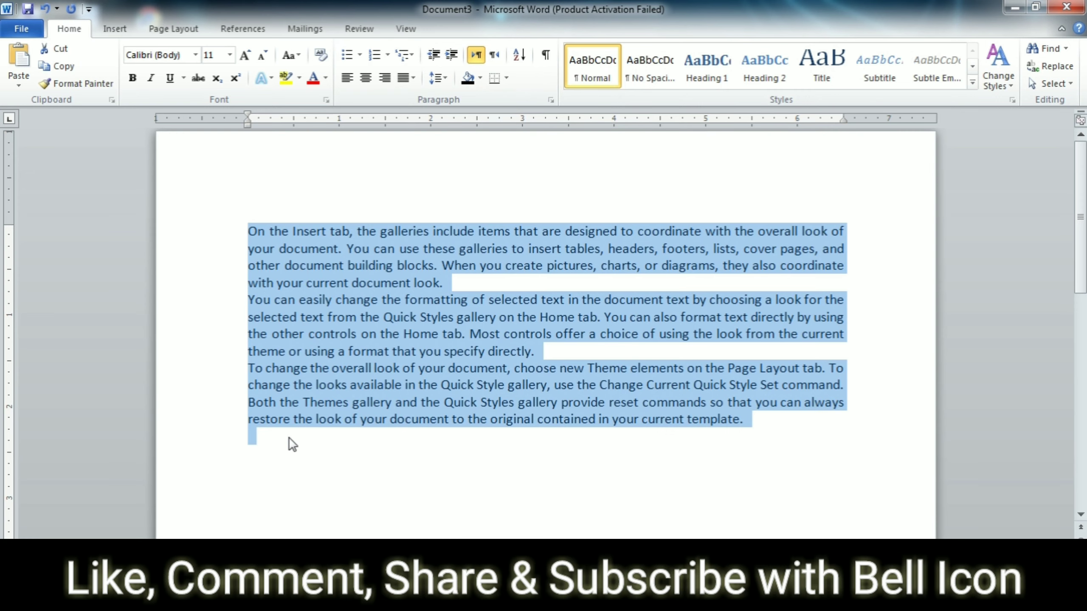
click(281, 452)
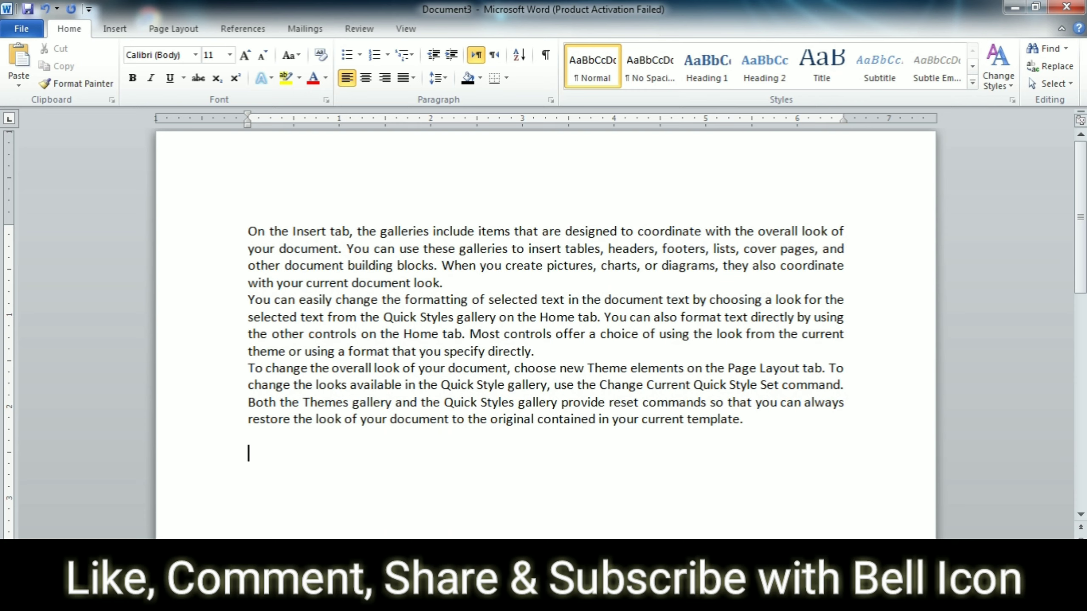
Type 'Personal Information:' on the last line and give it light blue shading
text(P)
text(ersonal )
text(Informa)
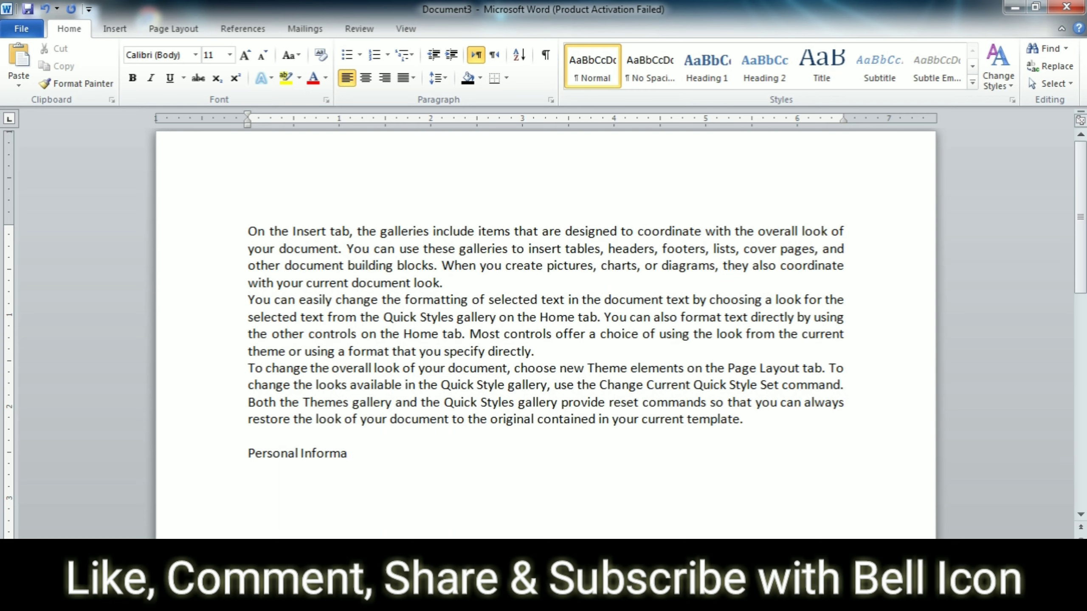
text(tion:)
click(480, 79)
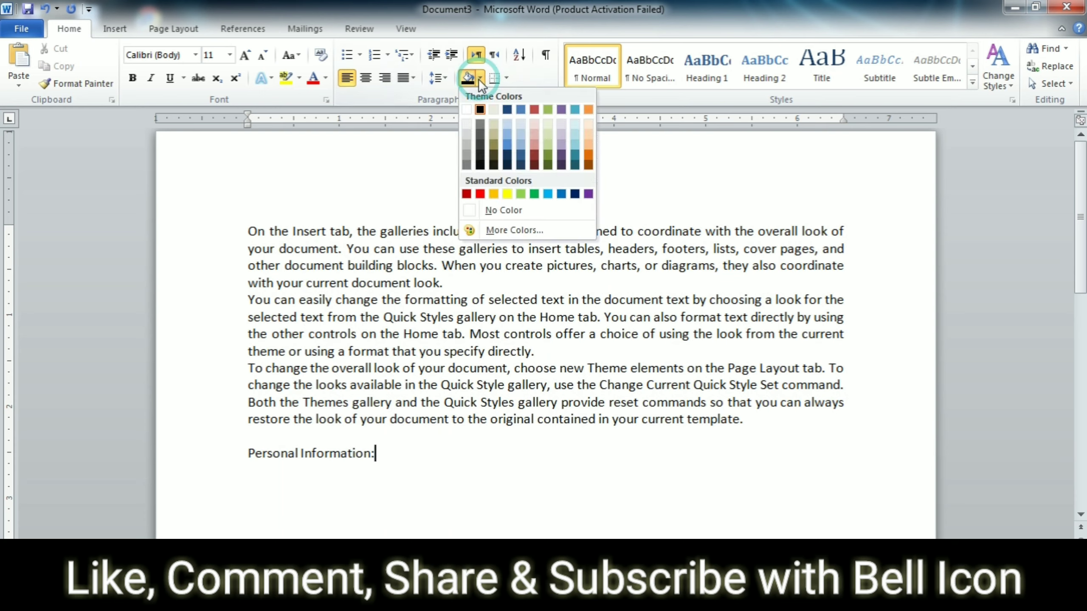
click(507, 122)
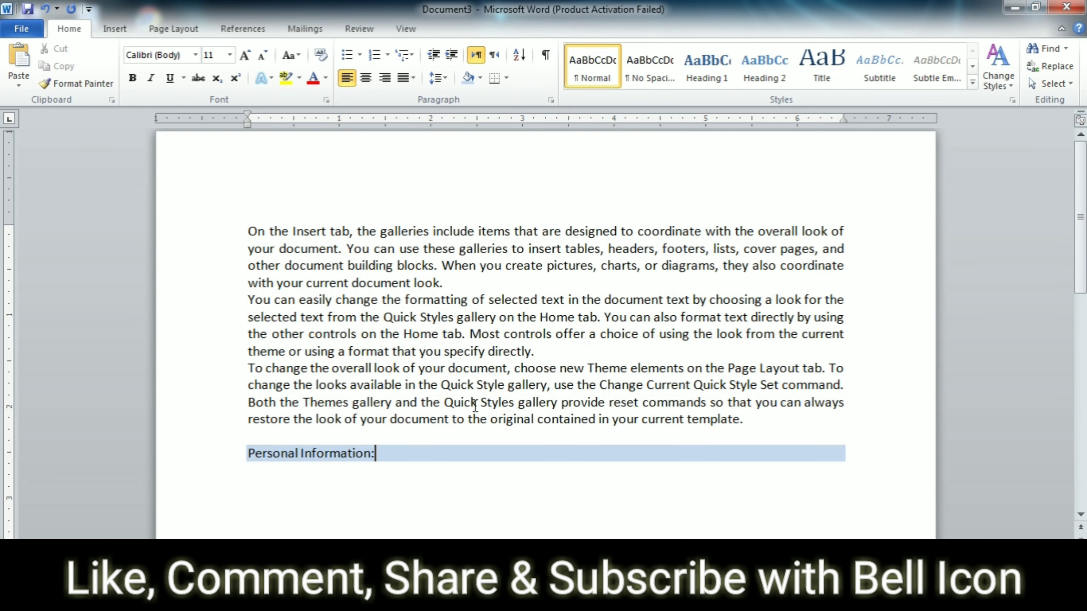
click(411, 479)
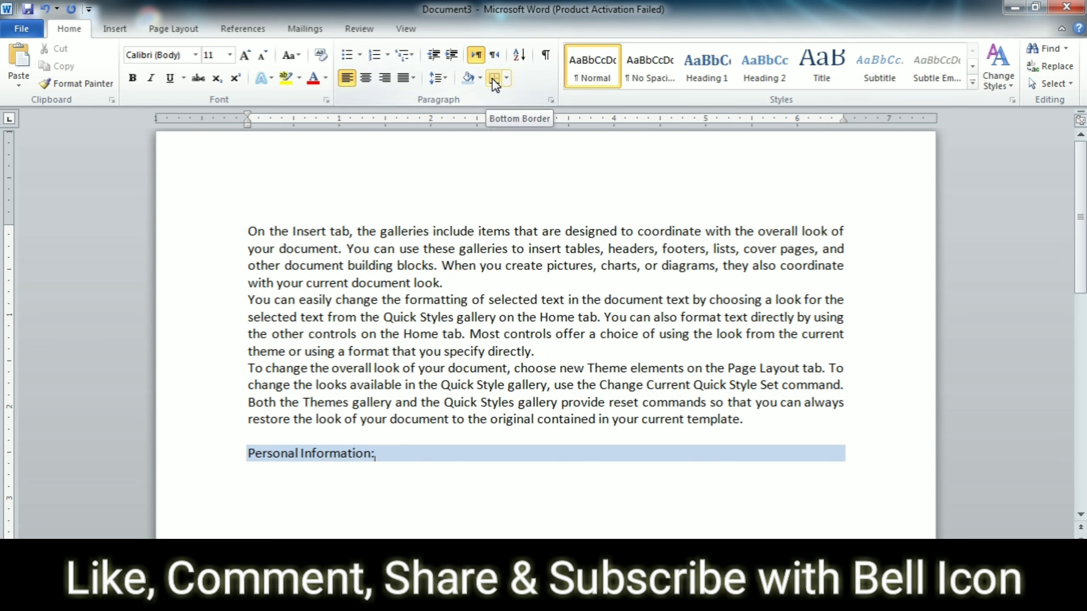
click(506, 79)
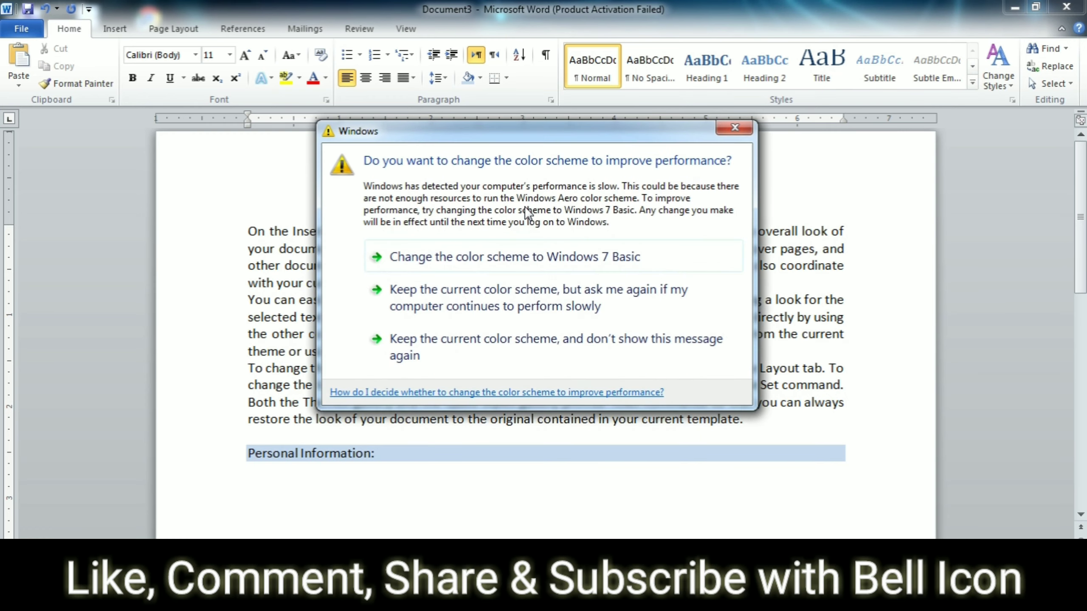
Dismiss the colour-scheme warning and add an Outside Border around the shaded line
click(720, 131)
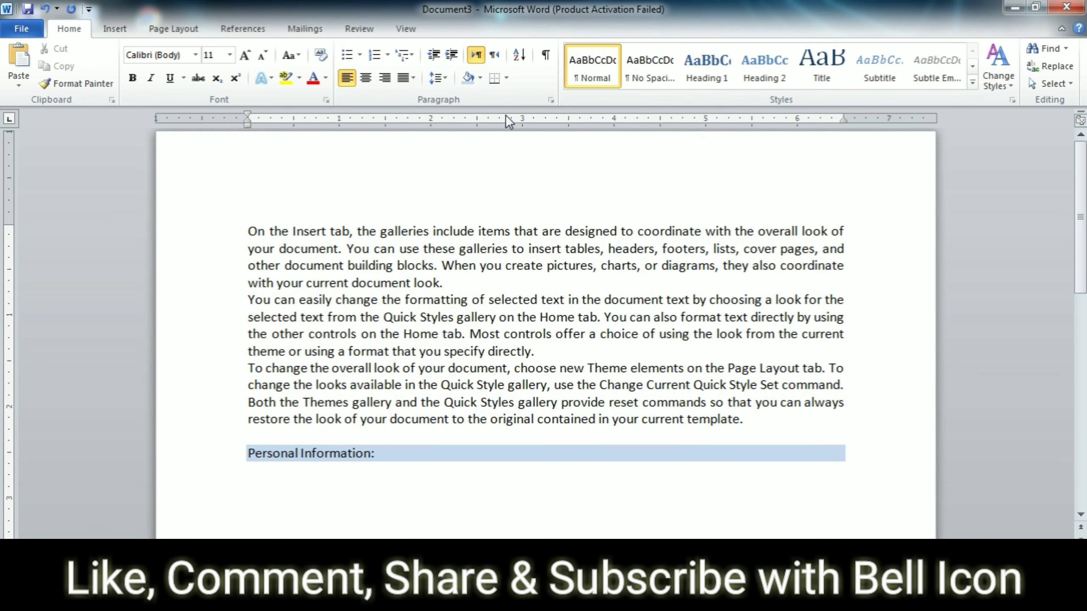
click(505, 78)
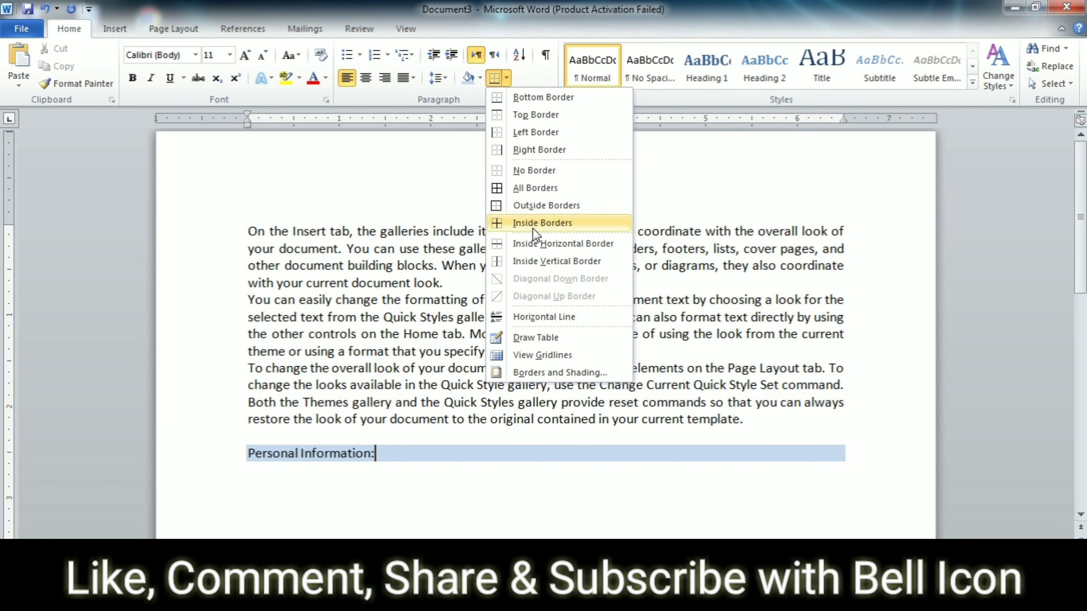
click(530, 207)
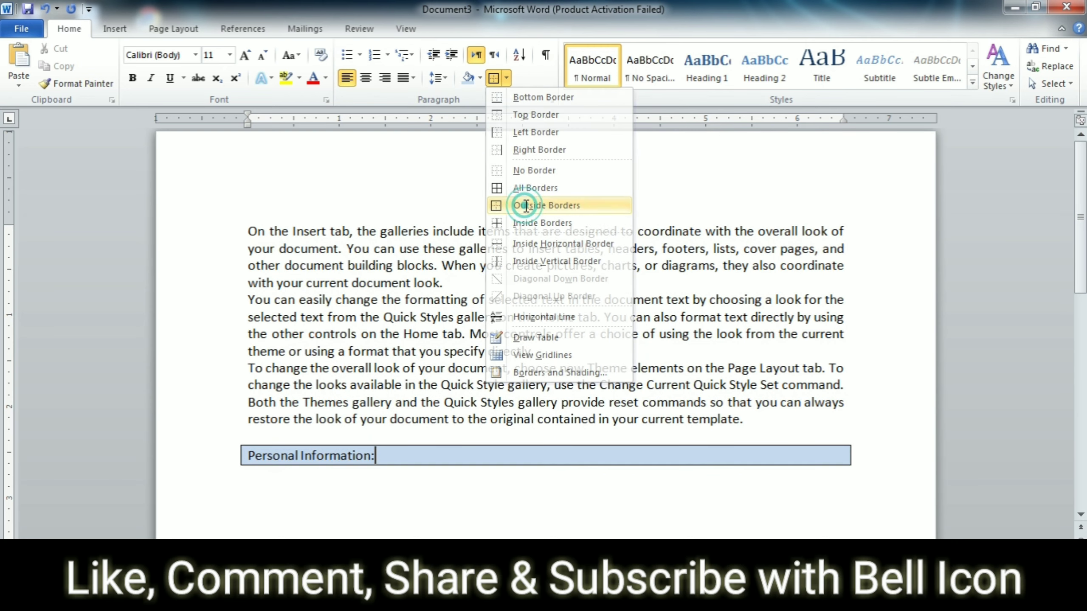
click(400, 520)
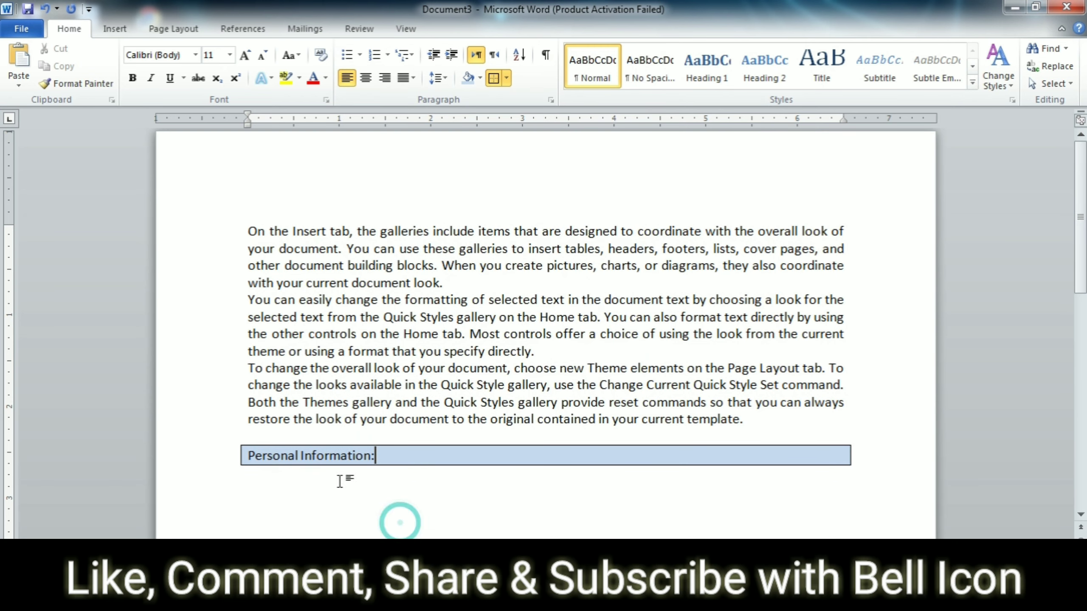
Remove the Outside Border from the 'Personal Information:' line
click(421, 462)
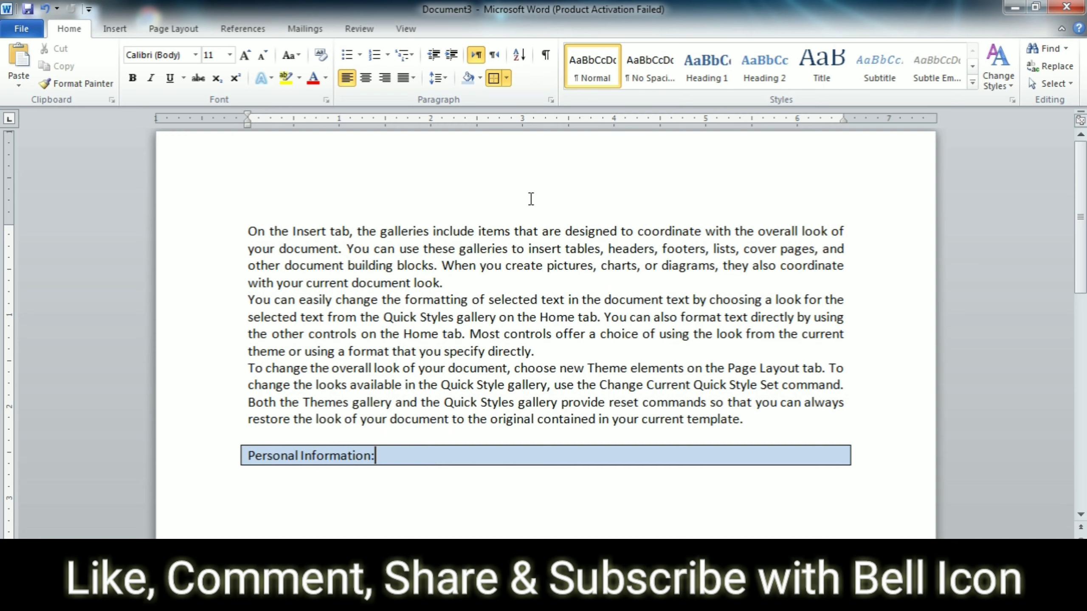
click(507, 77)
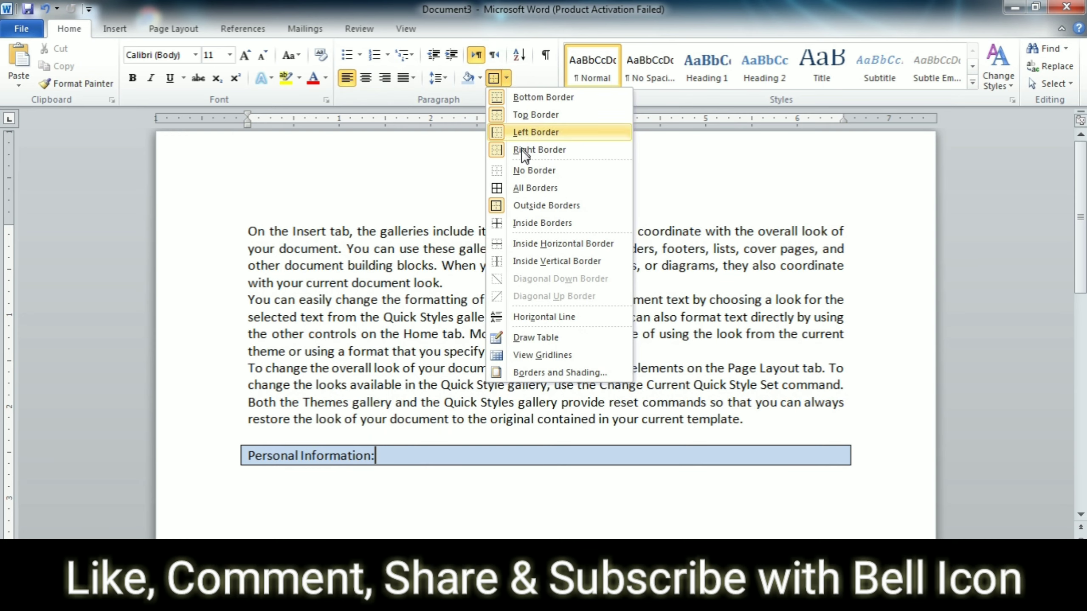
click(521, 169)
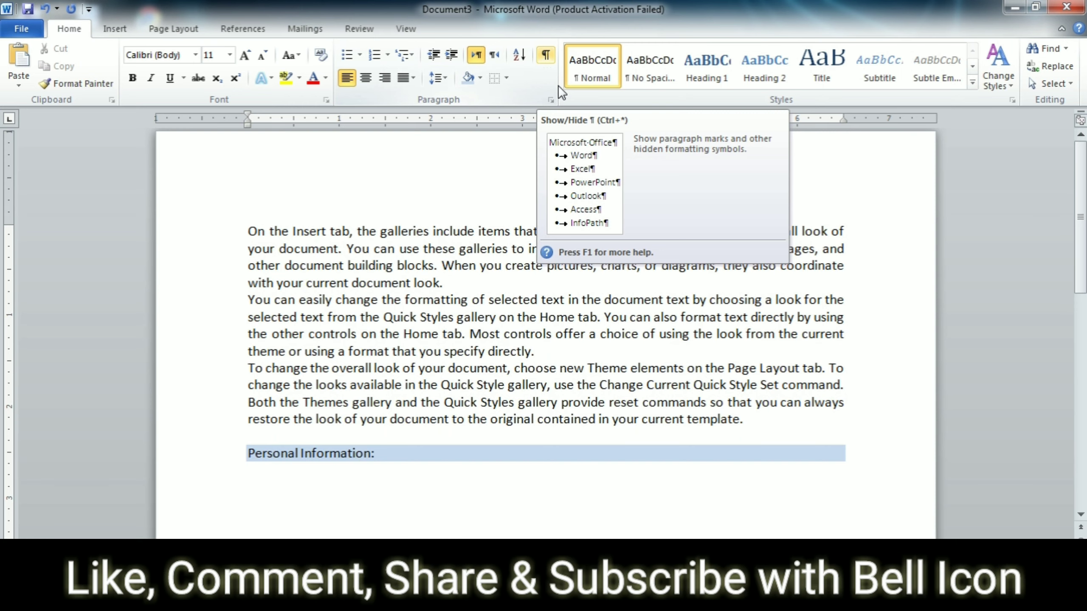
Turn on Show/Hide ¶ to display paragraph and formatting marks
click(762, 420)
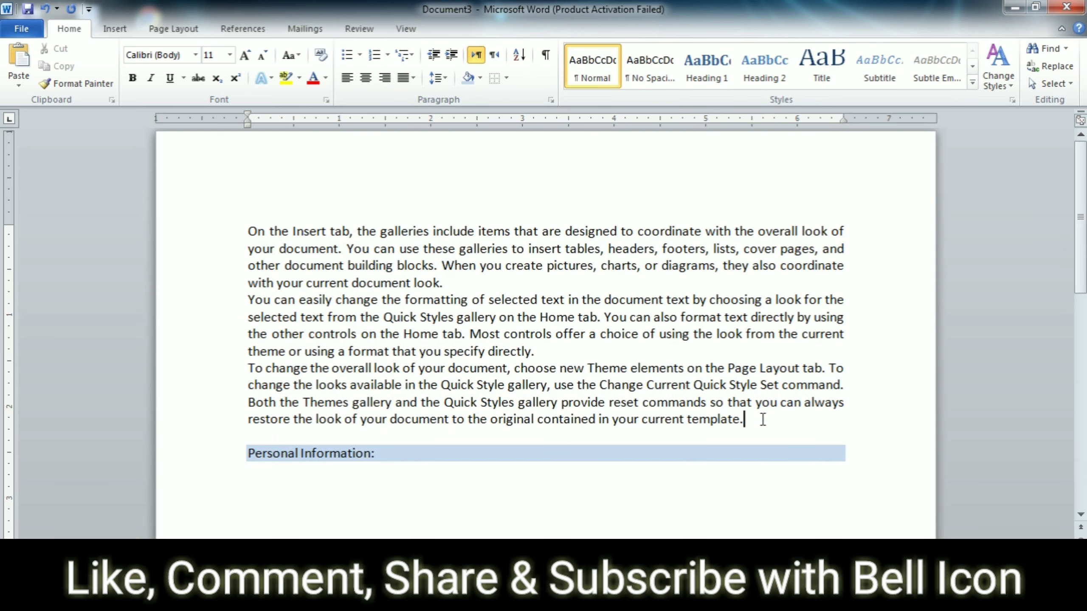
key(ctrl+a)
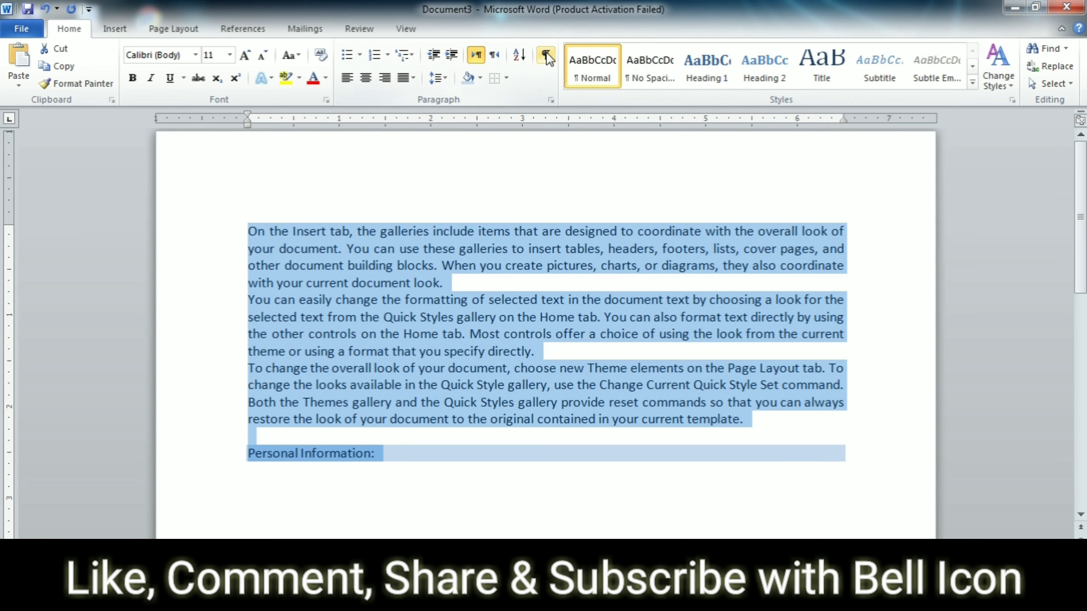
click(546, 52)
click(611, 497)
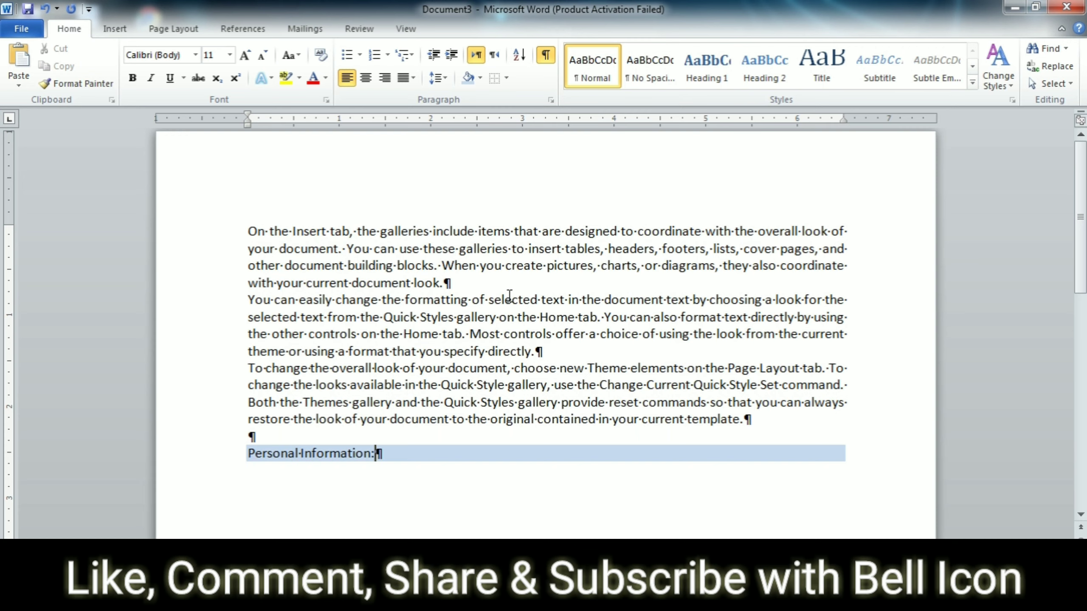
Add tab characters after 'look.' at the end of the first paragraph
click(487, 282)
key(Tab)
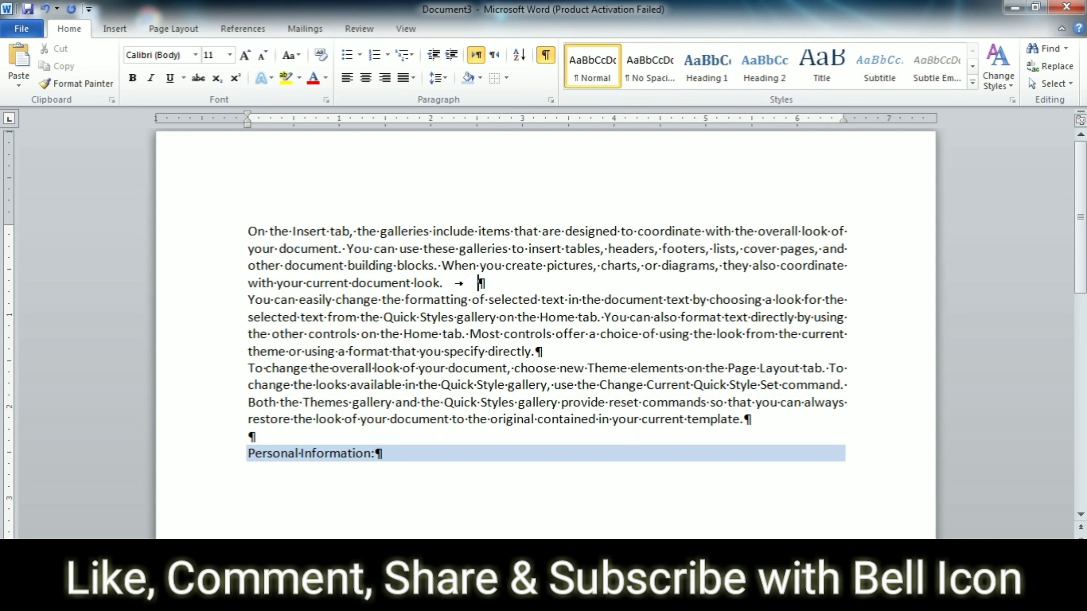
key(Tab)
key(Tab)
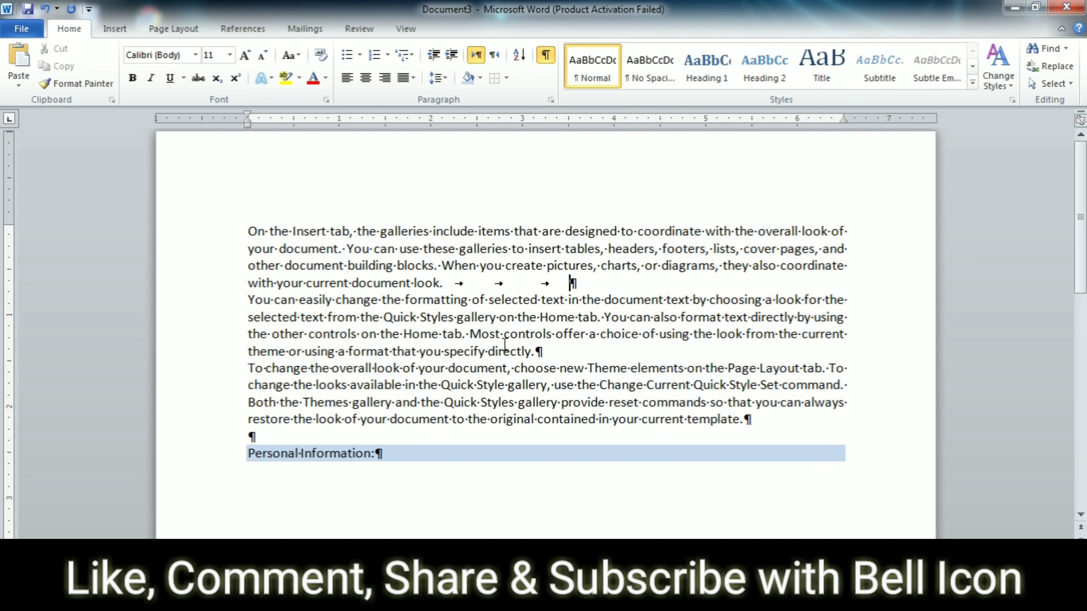